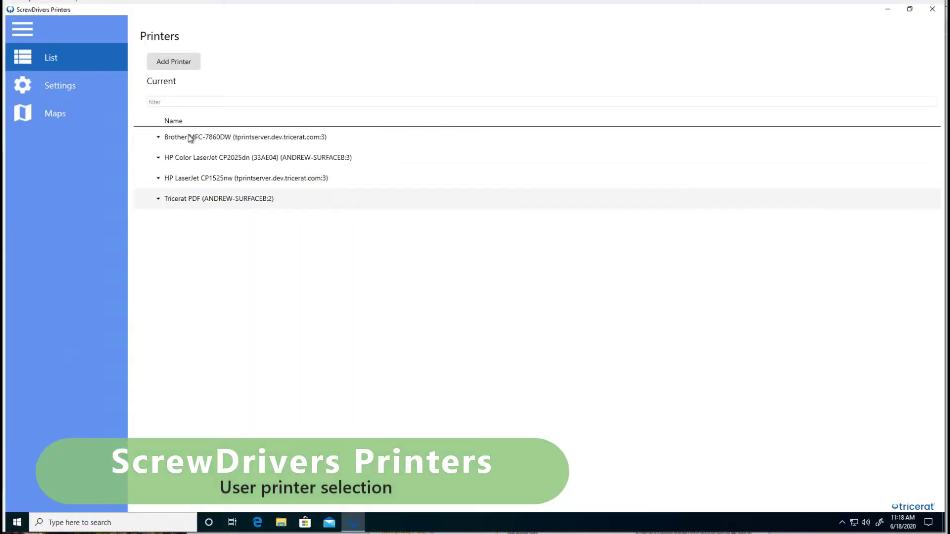
- Add the conference-room Ricoh from the Office-Floor-Plan map, rebuild print queues, verify five printers, and close
{"action": "left_click", "coordinate": [58, 114]}
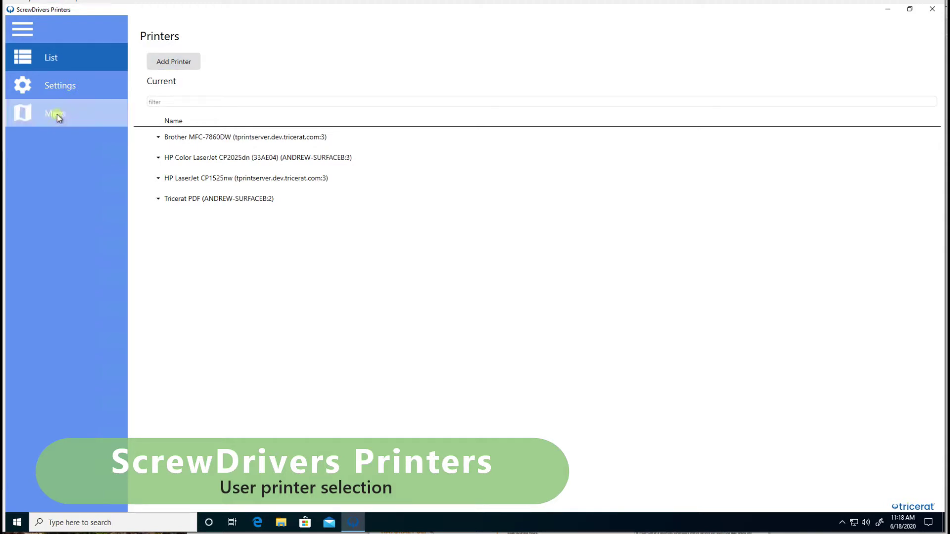
{"action": "left_click", "coordinate": [60, 158]}
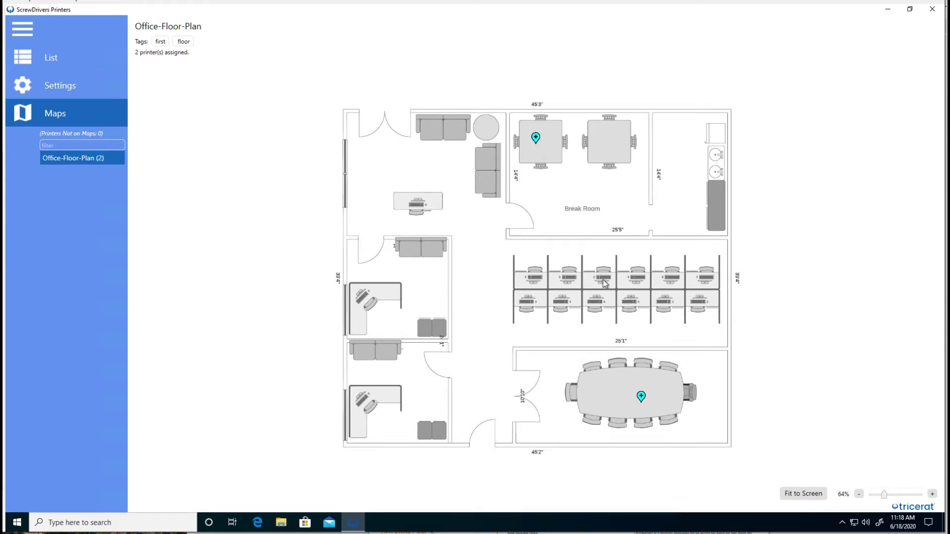
{"action": "left_click", "coordinate": [641, 397]}
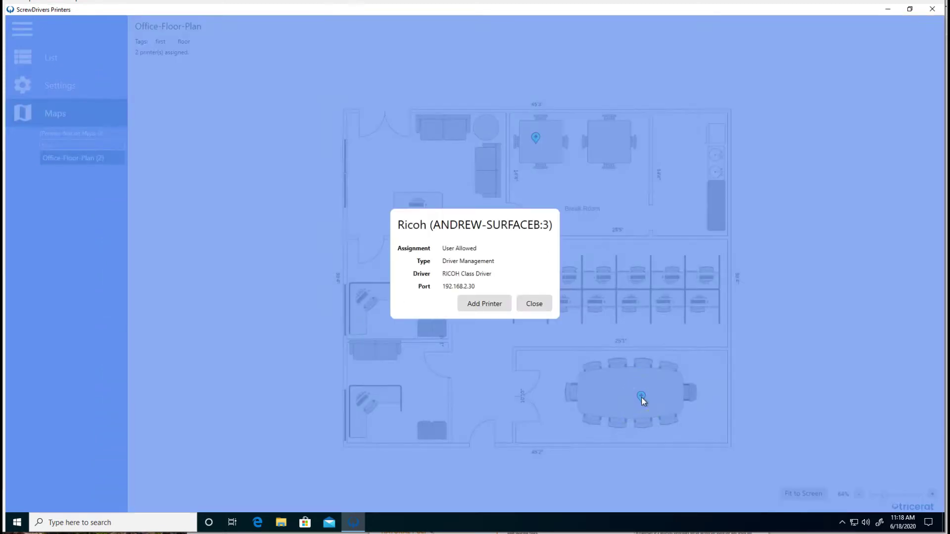
{"action": "left_click", "coordinate": [492, 307]}
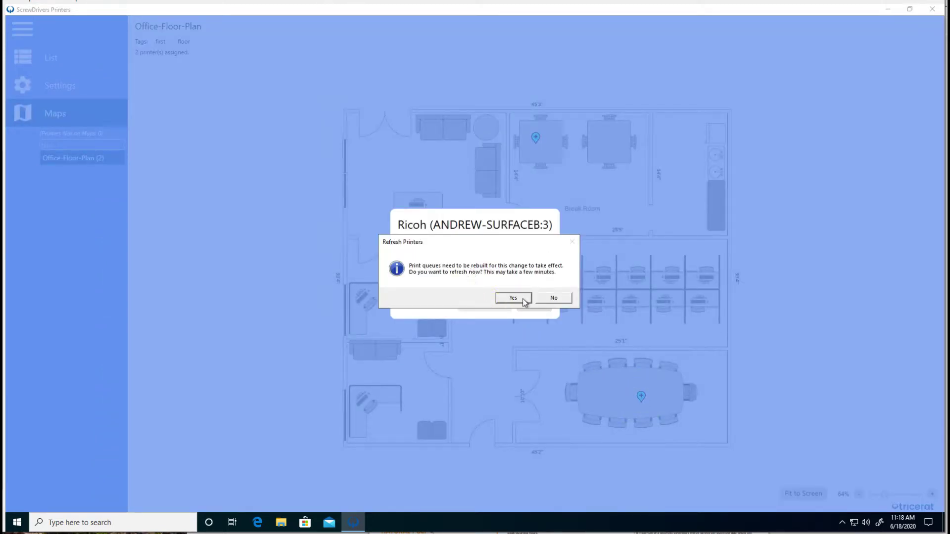
{"action": "left_click", "coordinate": [513, 299]}
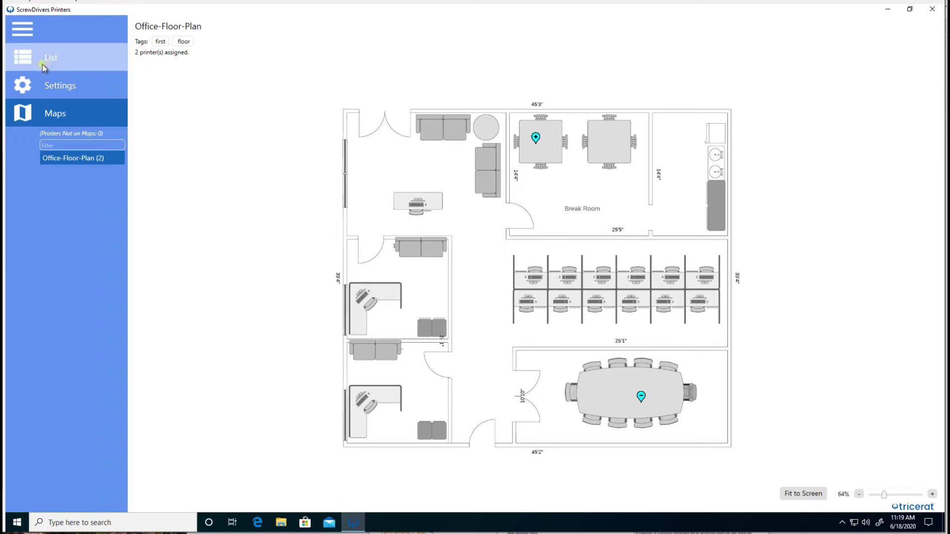
{"action": "left_click", "coordinate": [43, 65]}
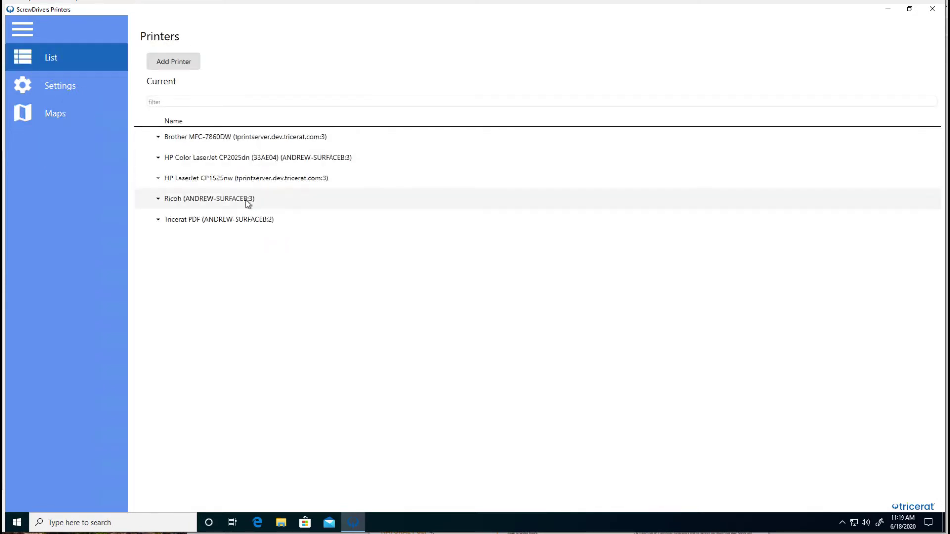
{"action": "left_click", "coordinate": [932, 9]}
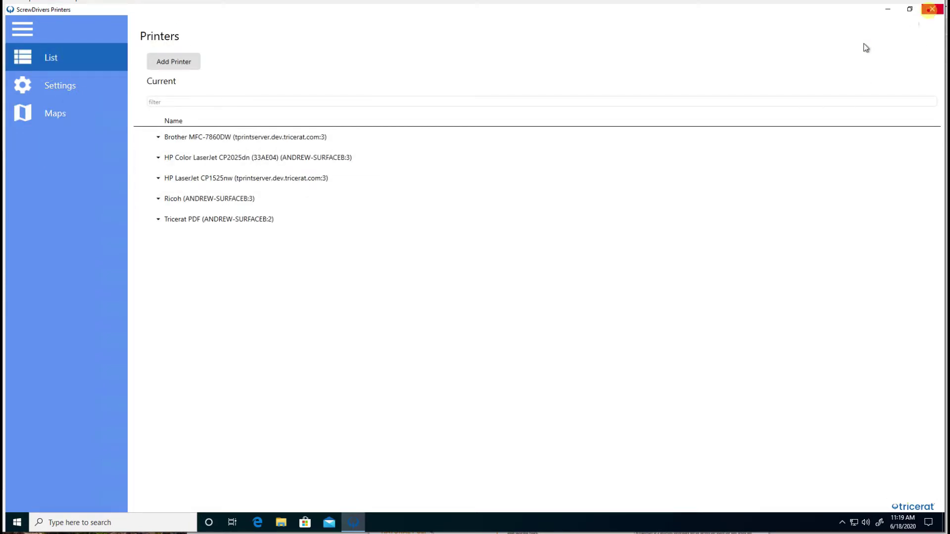
- Launch WordPad, review the printers offered in its Print dialog, and cancel without printing
{"action": "key", "text": "super"}
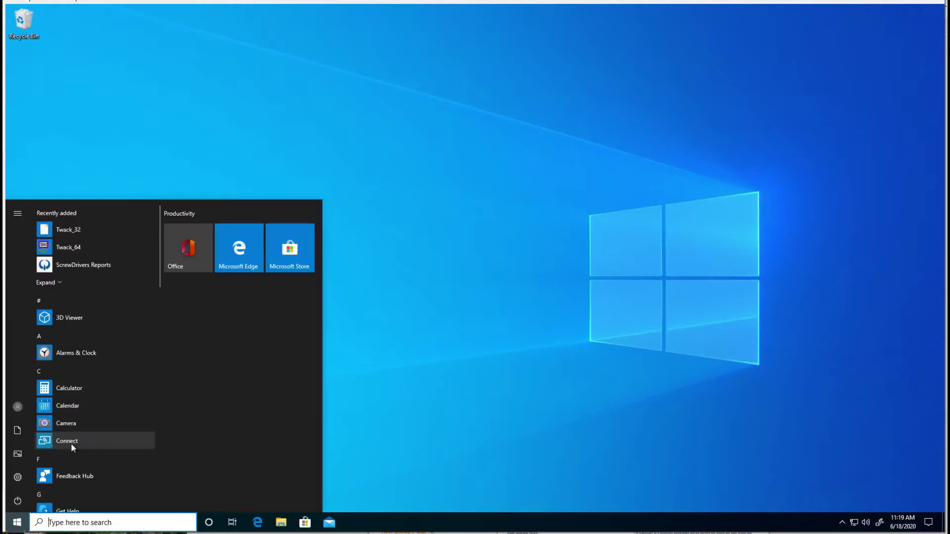
{"action": "type", "text": "wordpad"}
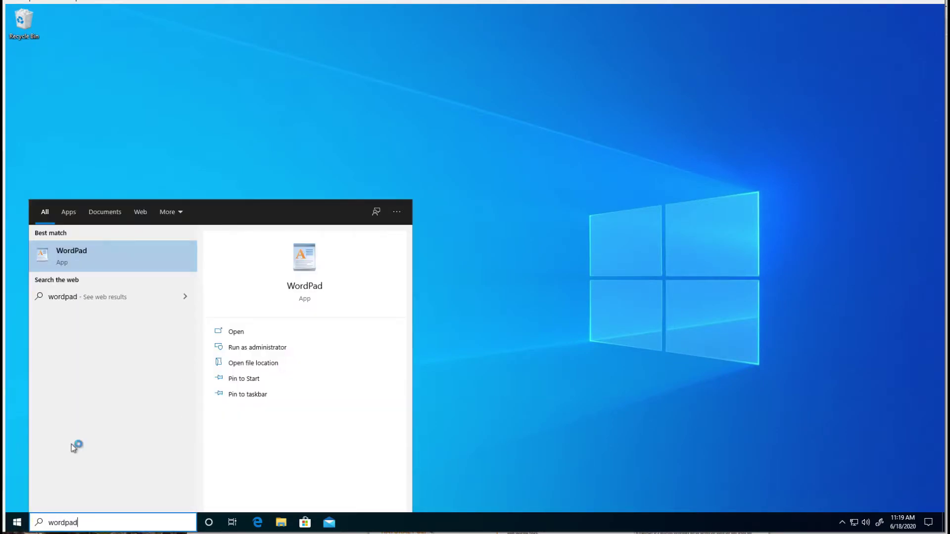
{"action": "key", "text": "Return"}
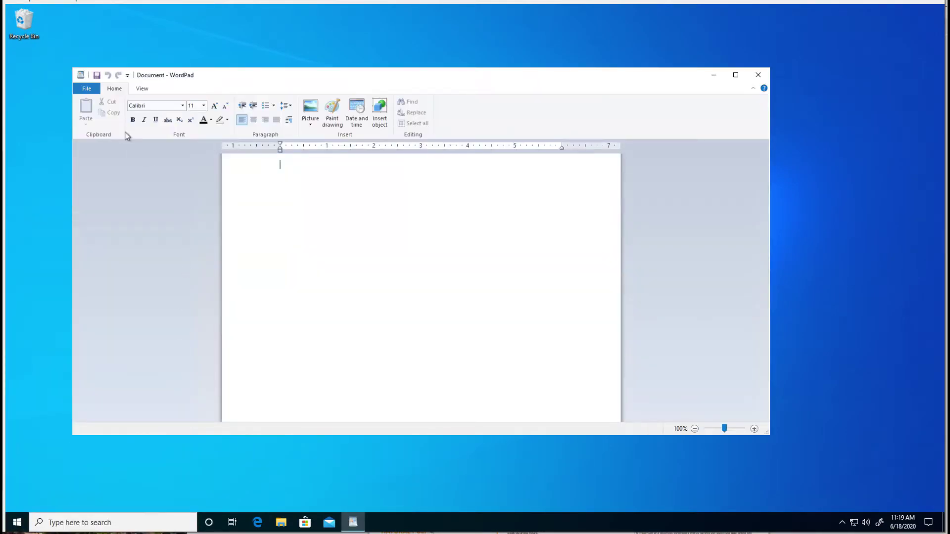
{"action": "left_click", "coordinate": [90, 94]}
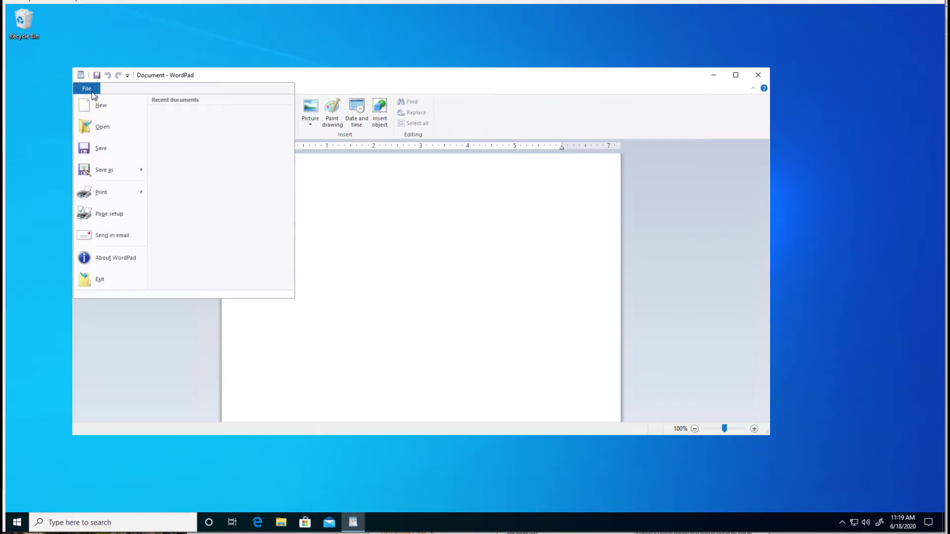
{"action": "left_click", "coordinate": [113, 199]}
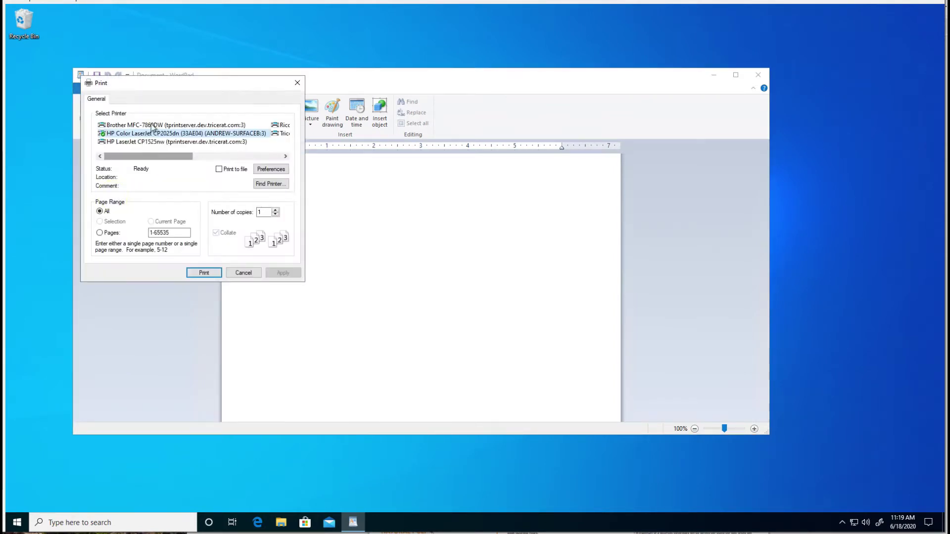
{"action": "left_click_drag", "start_coordinate": [154, 158], "coordinate": [121, 160]}
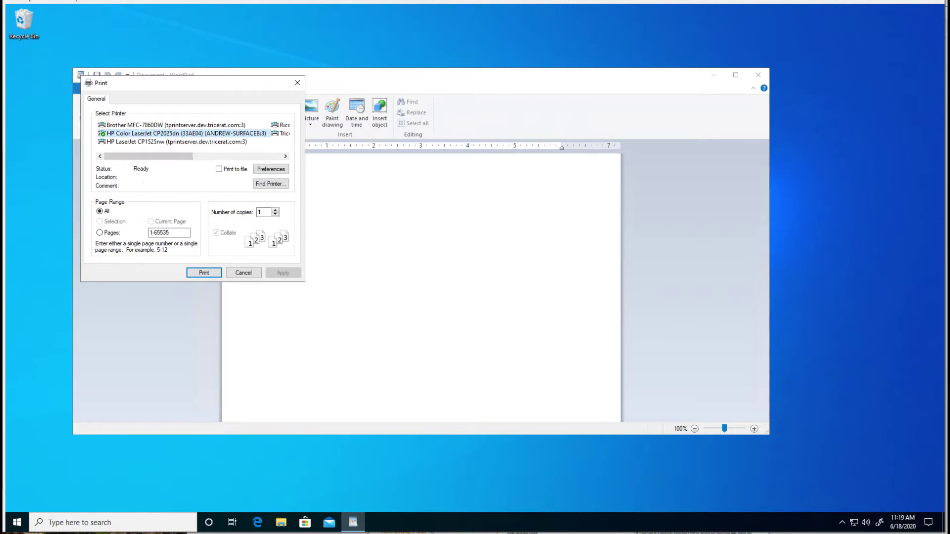
{"action": "left_click", "coordinate": [243, 273]}
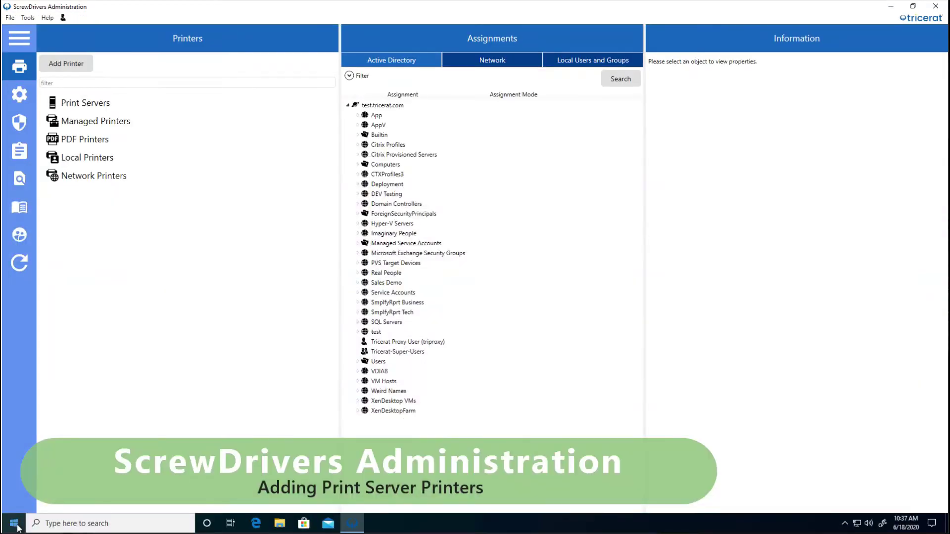
- Create print server TPrintServer with host tprintserver.dev.tricerat.com and import its three printers
{"action": "left_click", "coordinate": [73, 108]}
{"action": "right_click", "coordinate": [73, 108]}
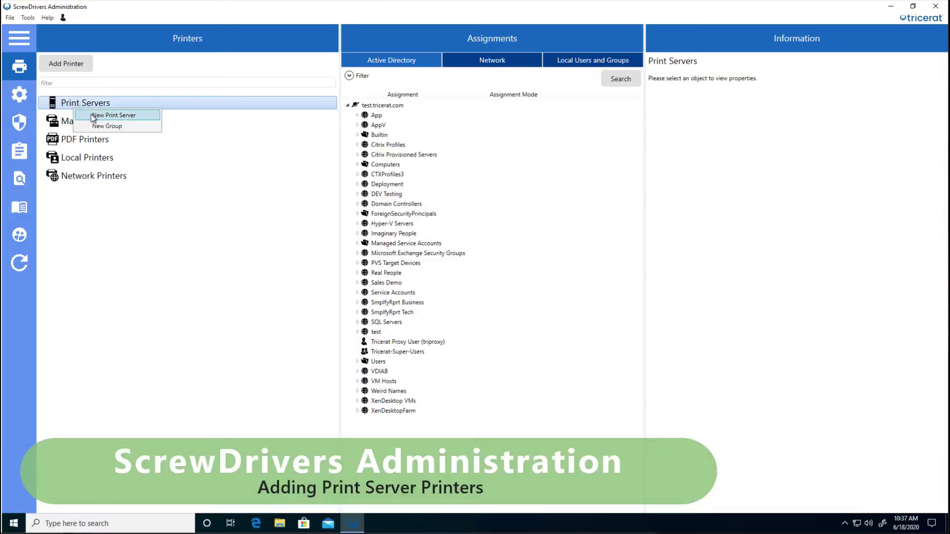
{"action": "left_click", "coordinate": [93, 117]}
{"action": "type", "text": "TPrintServer"}
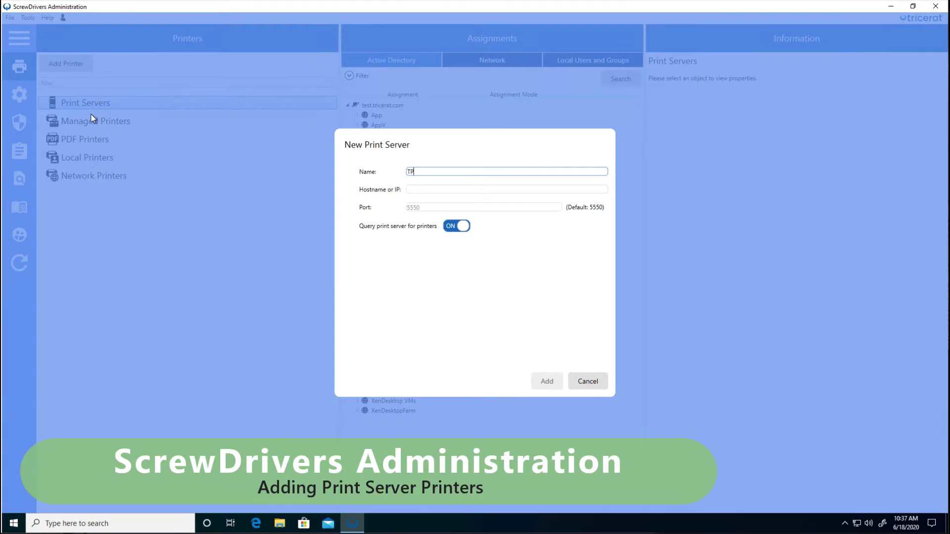
{"action": "key", "text": "Tab"}
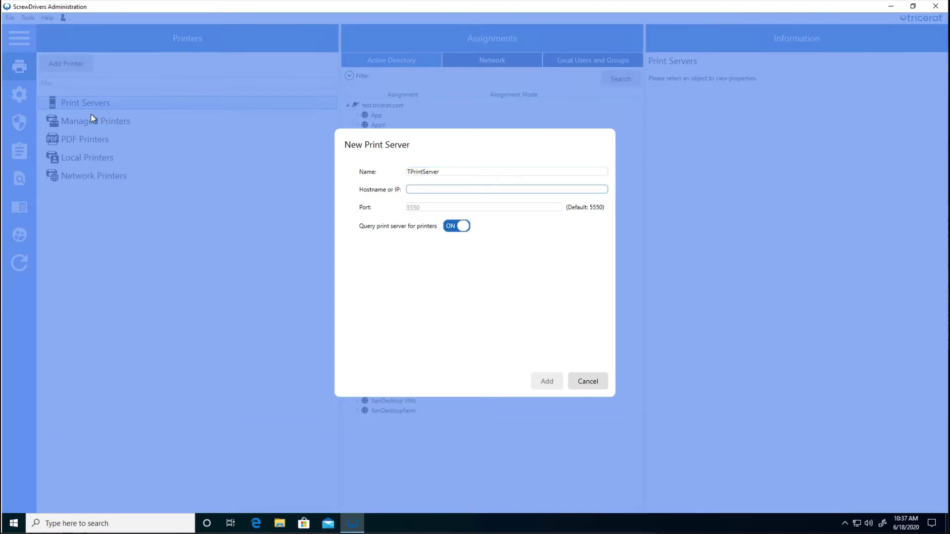
{"action": "type", "text": "tprintserver"}
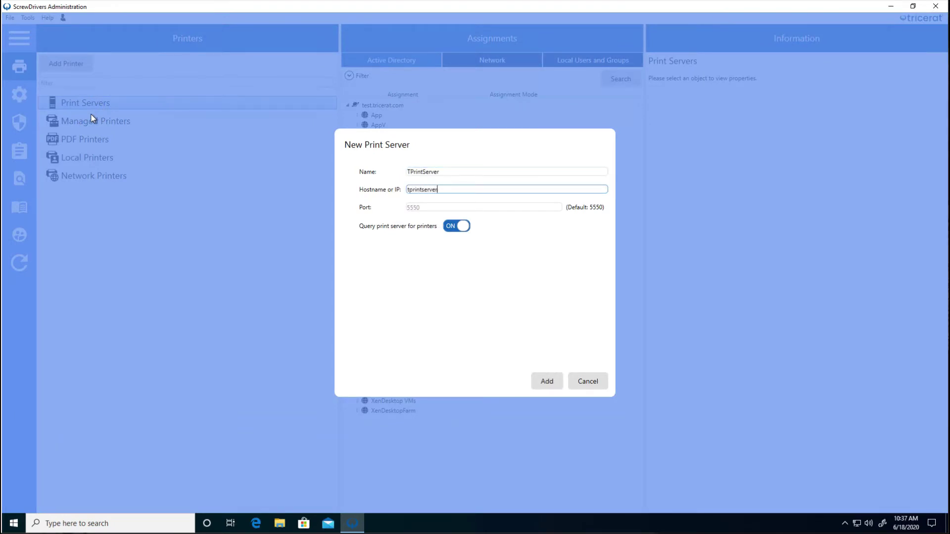
{"action": "type", "text": ".dev.tricerat.com"}
{"action": "key", "text": "Tab"}
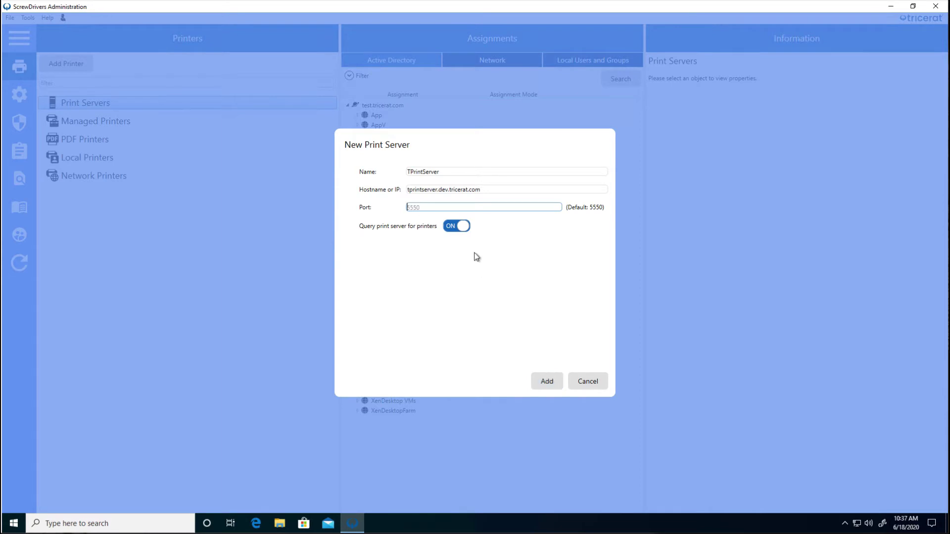
{"action": "left_click", "coordinate": [548, 382]}
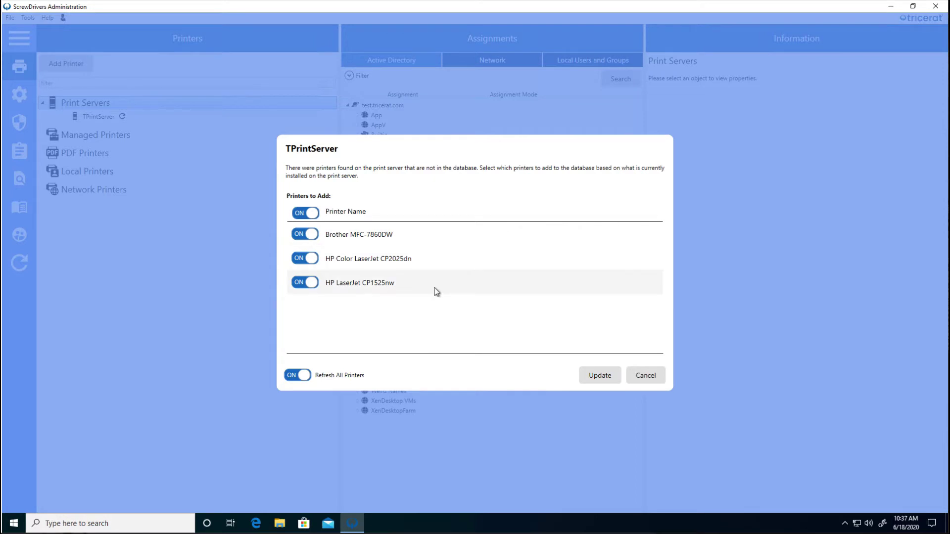
{"action": "left_click", "coordinate": [590, 378]}
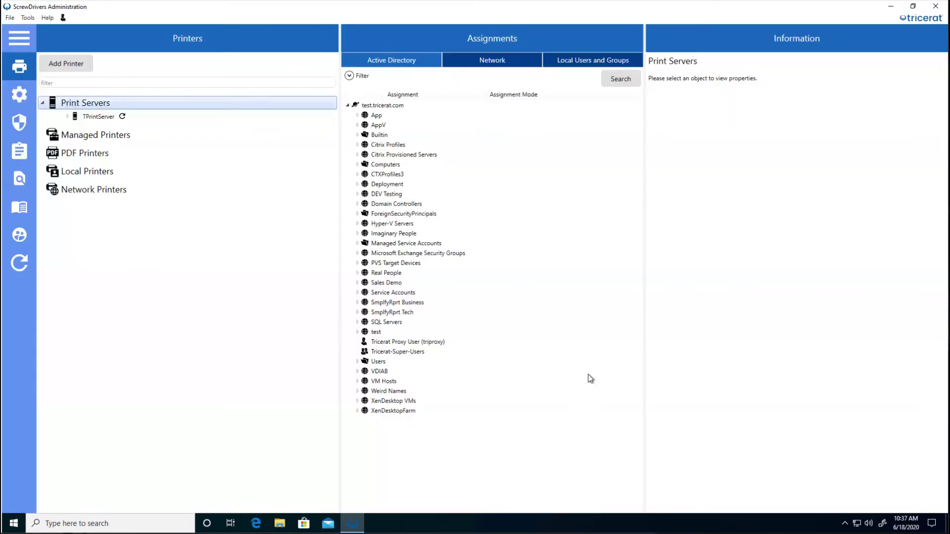
- Assign TPrintServer's Brother MFC-7860DW to the chosen Real People user with 'Always show this printer'
{"action": "left_click", "coordinate": [70, 118]}
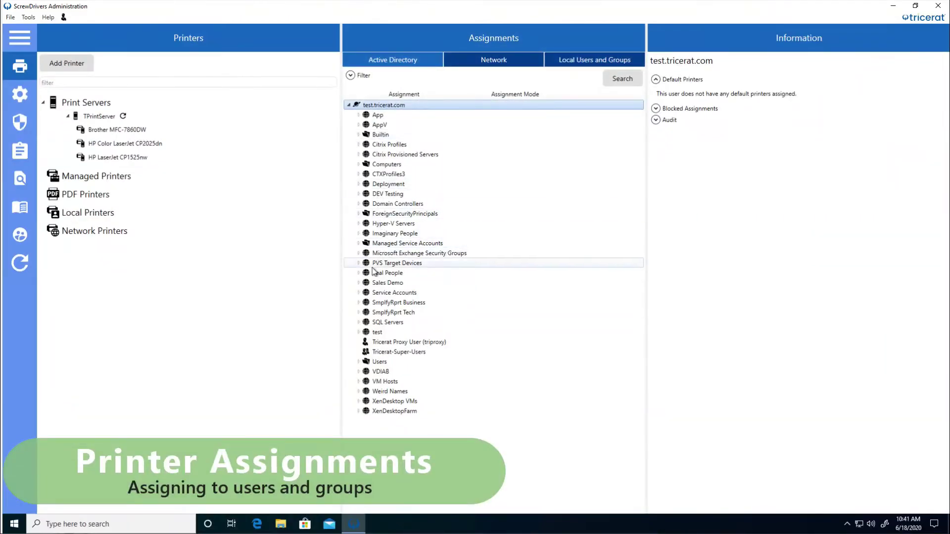
{"action": "left_click", "coordinate": [360, 274]}
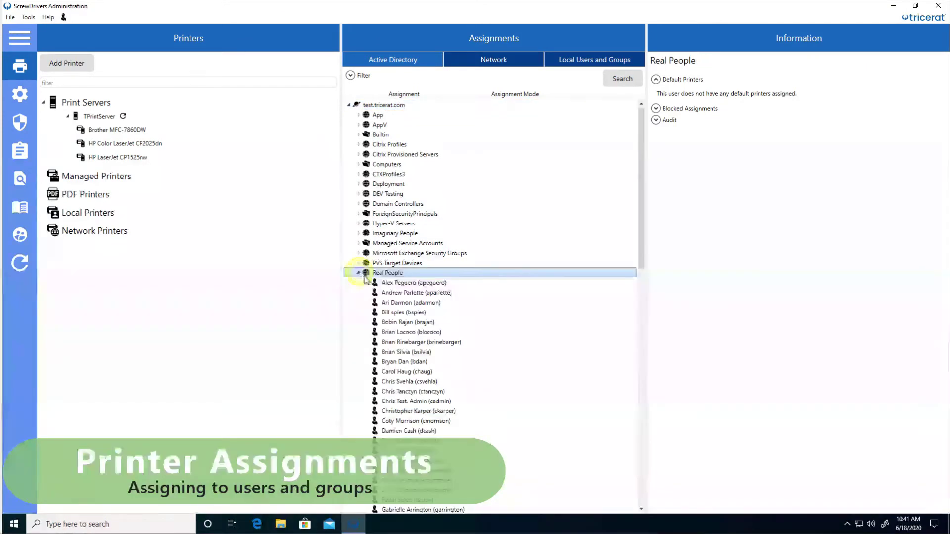
{"action": "left_click", "coordinate": [394, 294]}
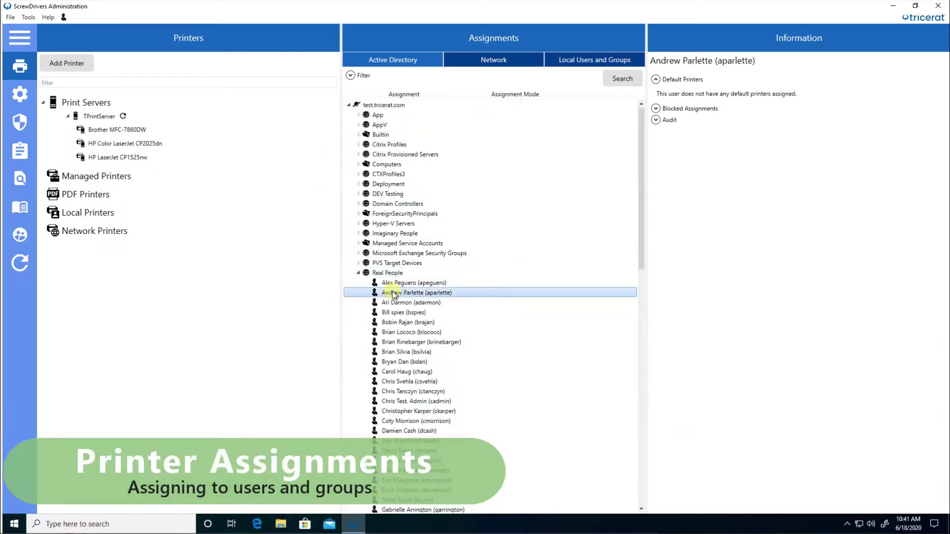
{"action": "left_click", "coordinate": [111, 131]}
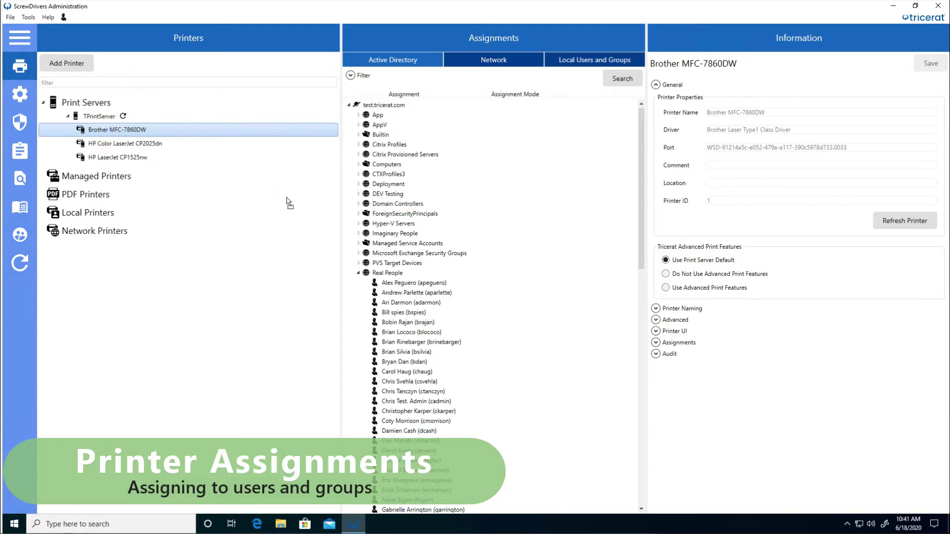
{"action": "double_click", "coordinate": [398, 294]}
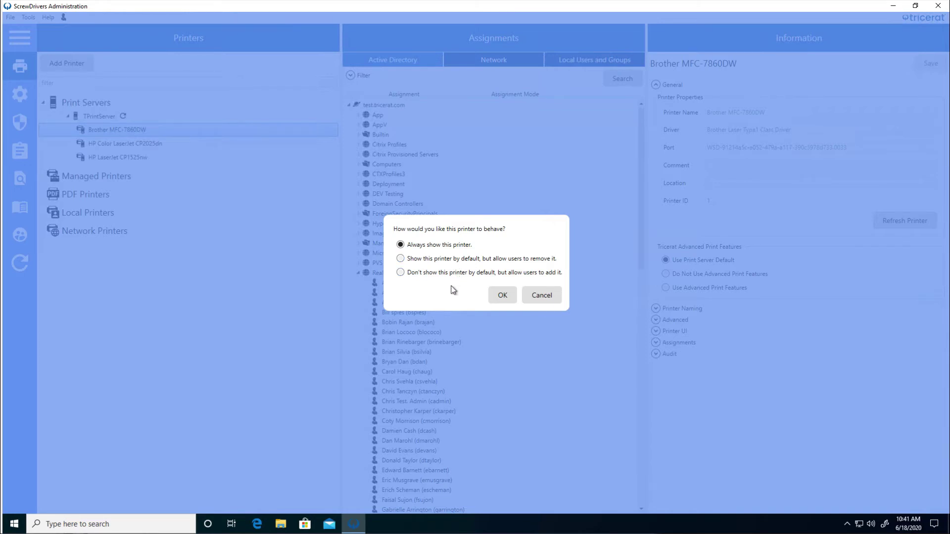
{"action": "left_click", "coordinate": [498, 295]}
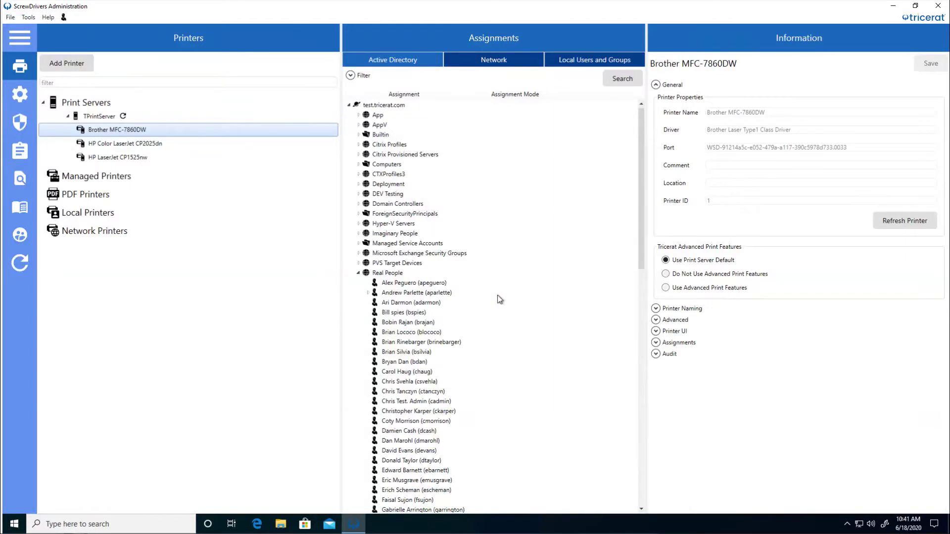
- Check the user's assigned printer, then give test.tricerat.com the HP LaserJet CP1525nw as always shown
{"action": "left_click", "coordinate": [368, 294]}
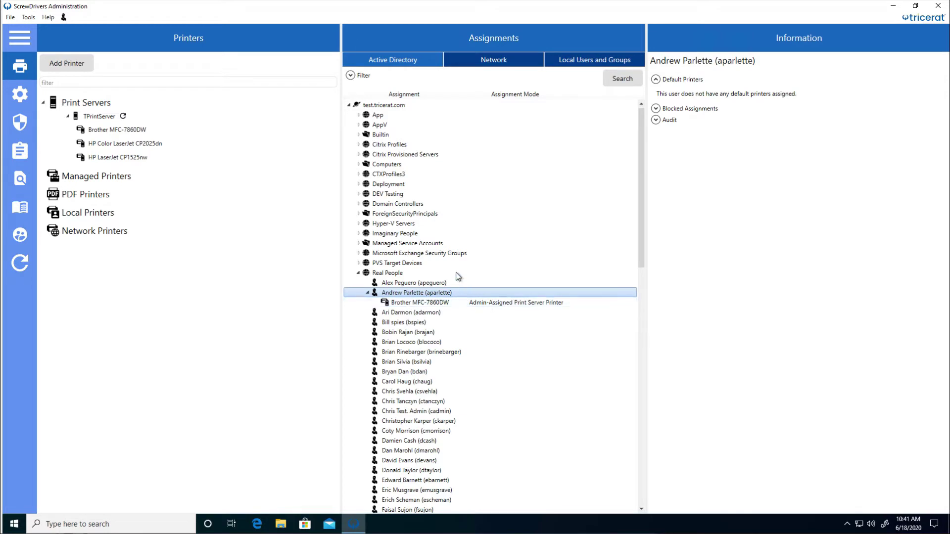
{"action": "left_click", "coordinate": [385, 106]}
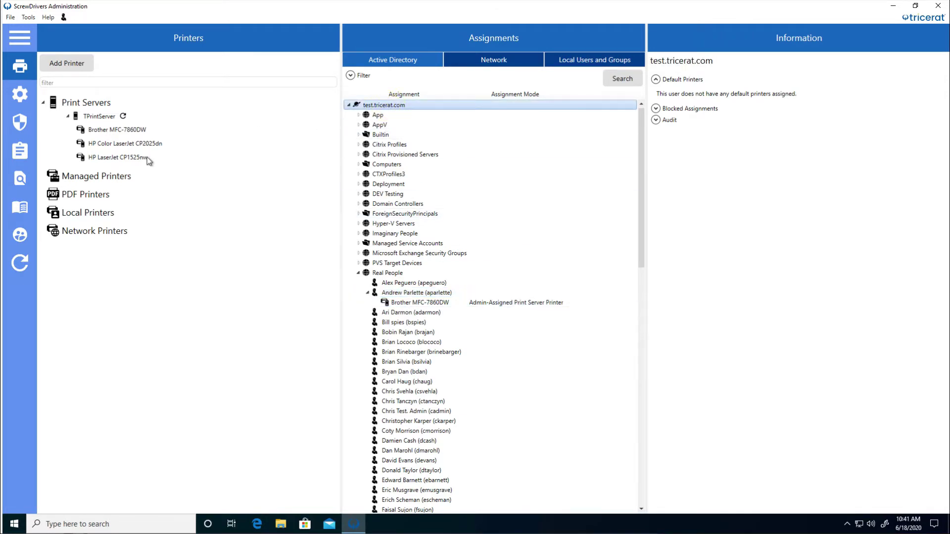
{"action": "left_click", "coordinate": [231, 158]}
{"action": "left_click_drag", "start_coordinate": [377, 107], "coordinate": [377, 108]}
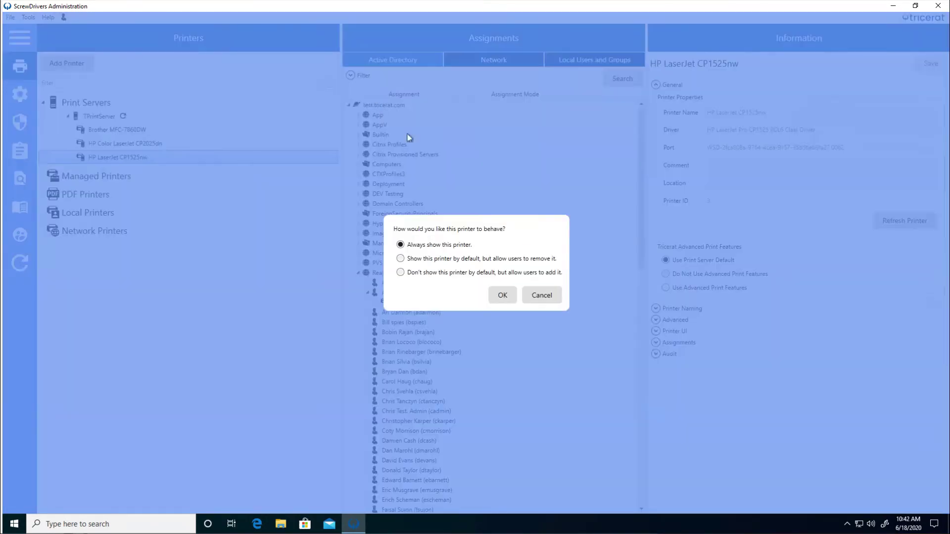
{"action": "left_click", "coordinate": [497, 295]}
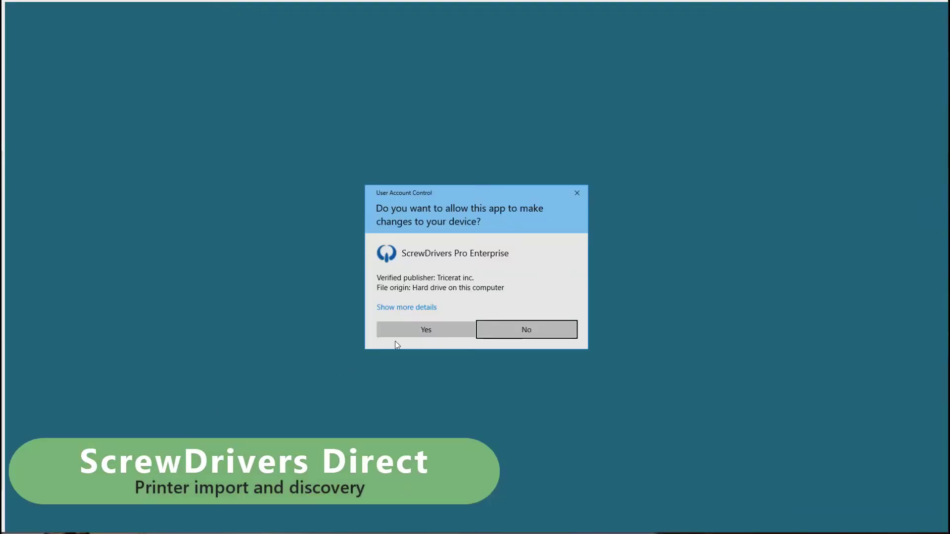
- Import the HP Color LaserJet CP2025dn printer in Printer Discovery with admin rights
{"action": "left_click", "coordinate": [399, 331]}
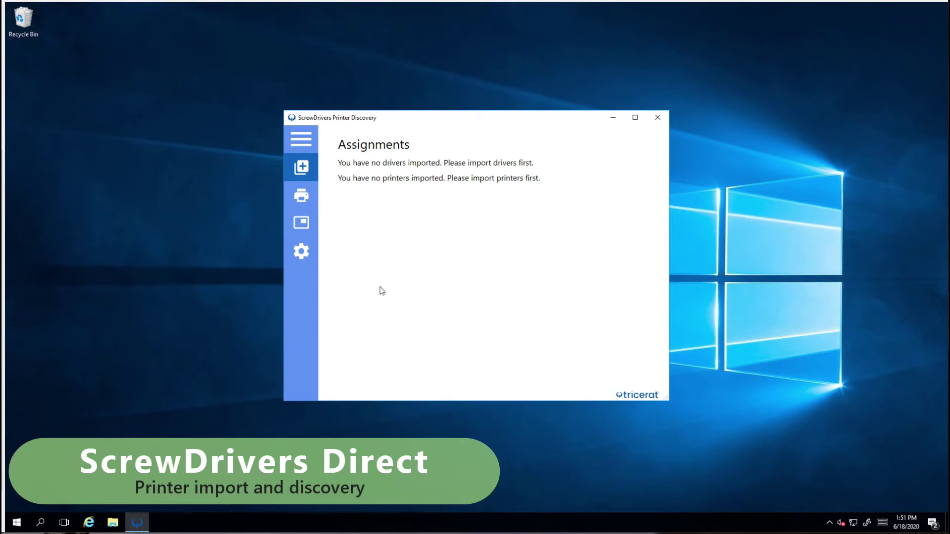
{"action": "left_click", "coordinate": [301, 197]}
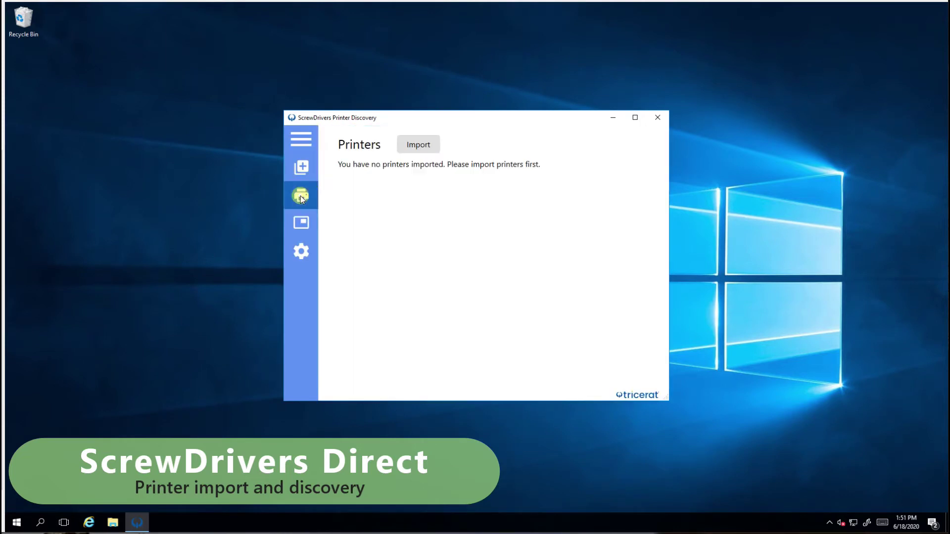
{"action": "left_click", "coordinate": [416, 151]}
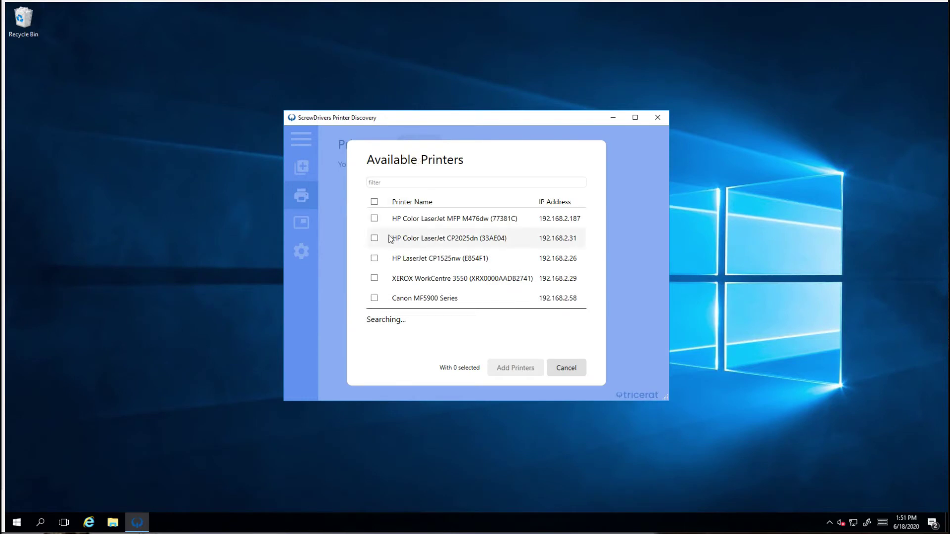
{"action": "left_click", "coordinate": [374, 238]}
{"action": "left_click", "coordinate": [495, 368]}
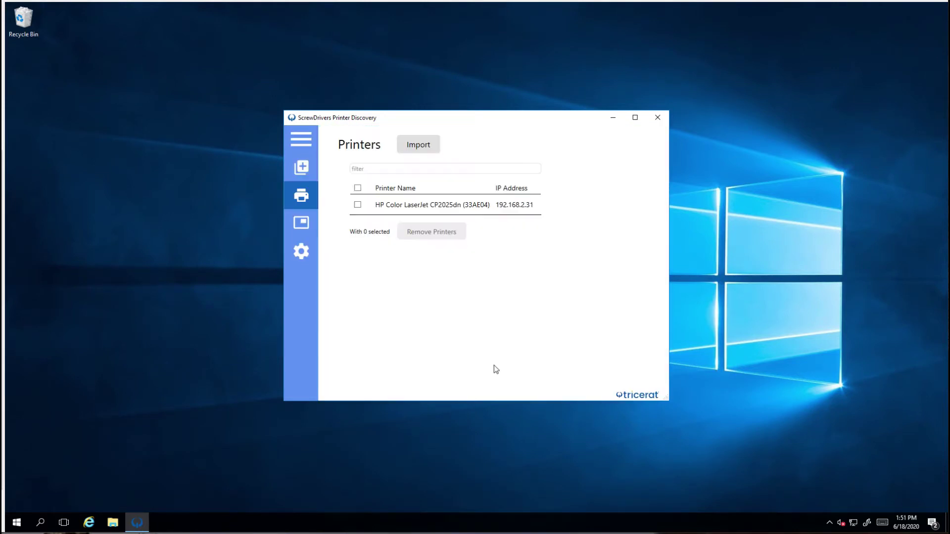
- Import the HP Color LaserJet CP202X PCL6 Class Driver and the RICOH Class Driver
{"action": "left_click", "coordinate": [300, 222]}
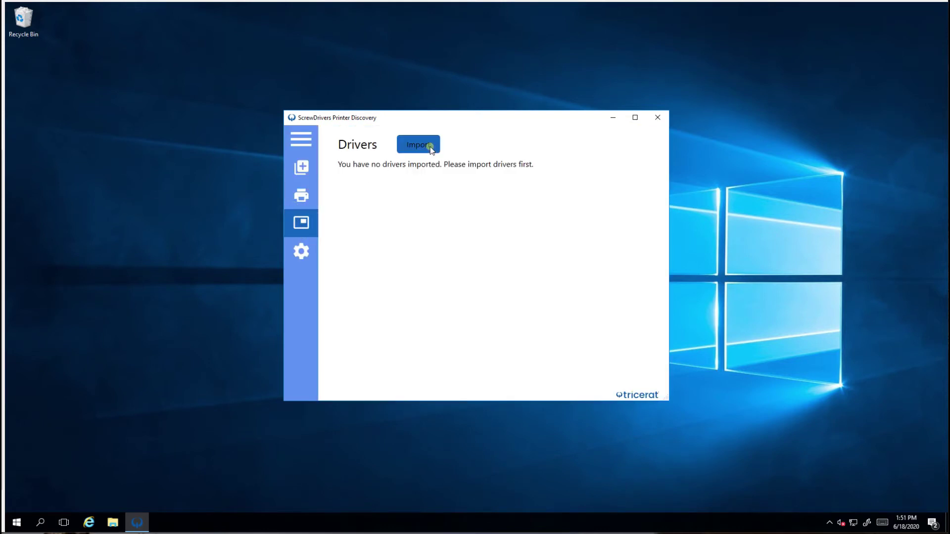
{"action": "left_click", "coordinate": [430, 148]}
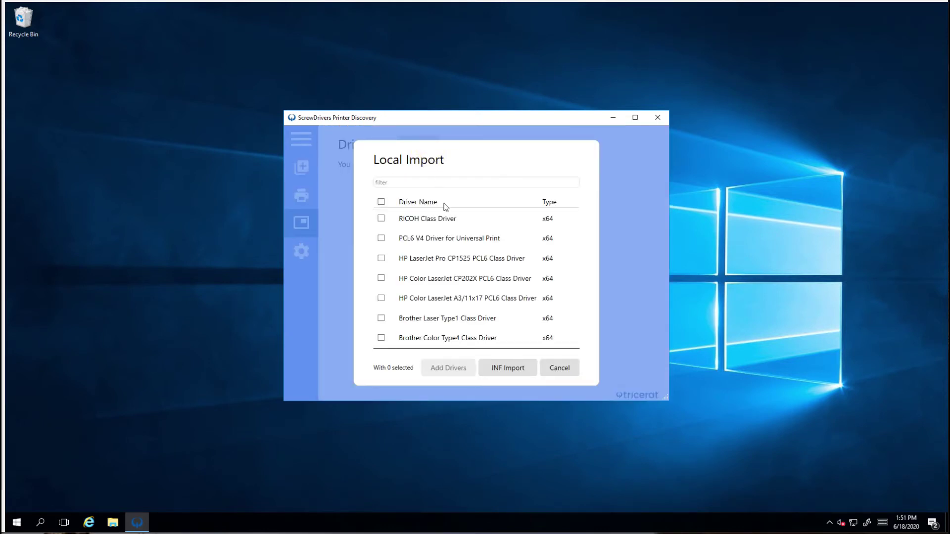
{"action": "left_click", "coordinate": [381, 279]}
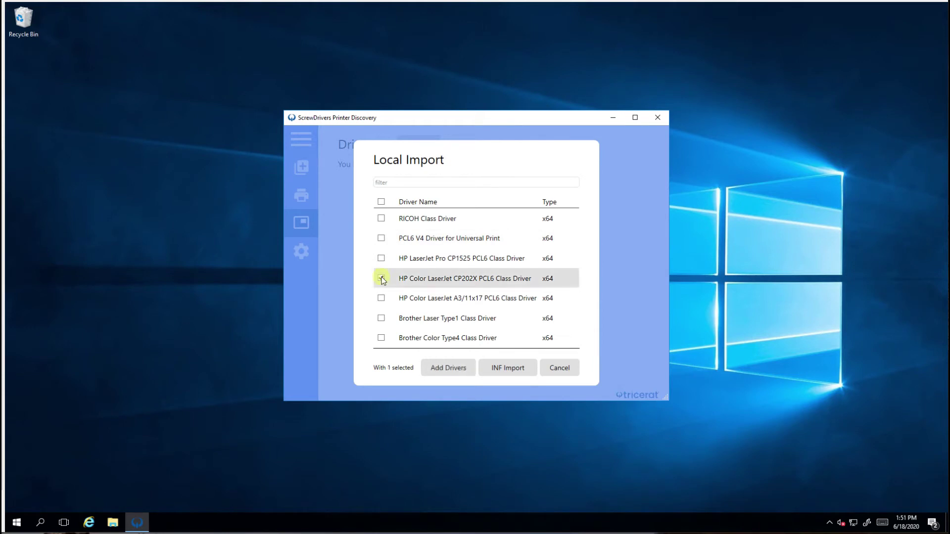
{"action": "left_click", "coordinate": [381, 218]}
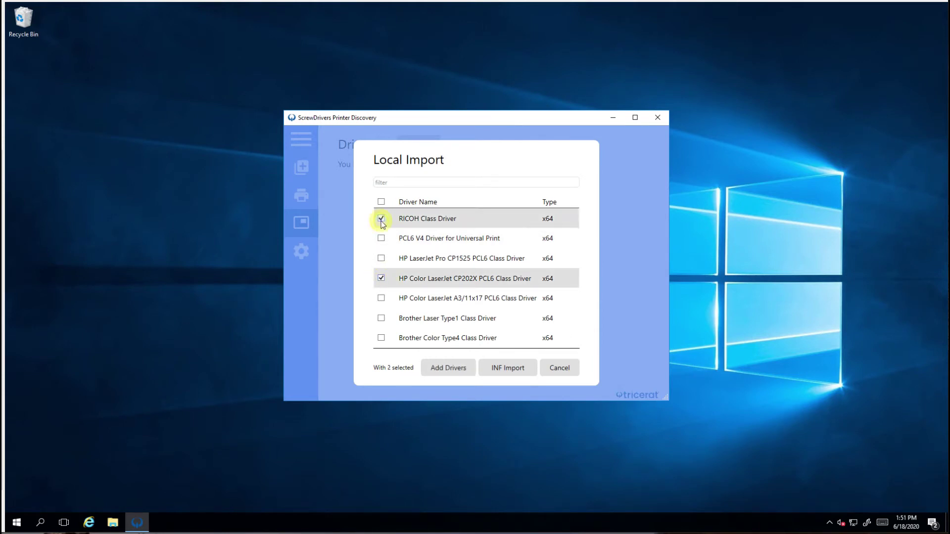
{"action": "left_click", "coordinate": [439, 372]}
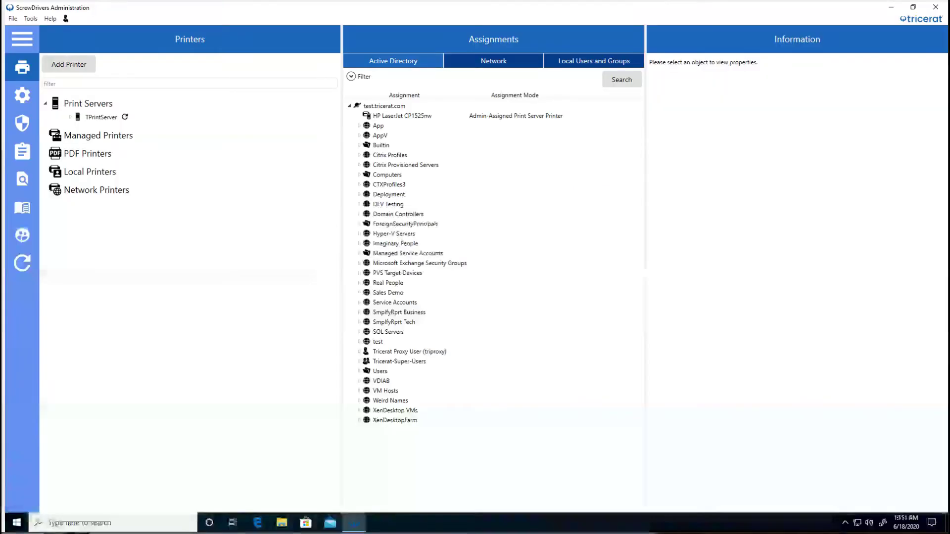
- Refresh, then save HP Color LaserJet CP2025dn with the CP202X PCL6 Class Driver as its 64-bit driver
{"action": "left_click", "coordinate": [22, 262]}
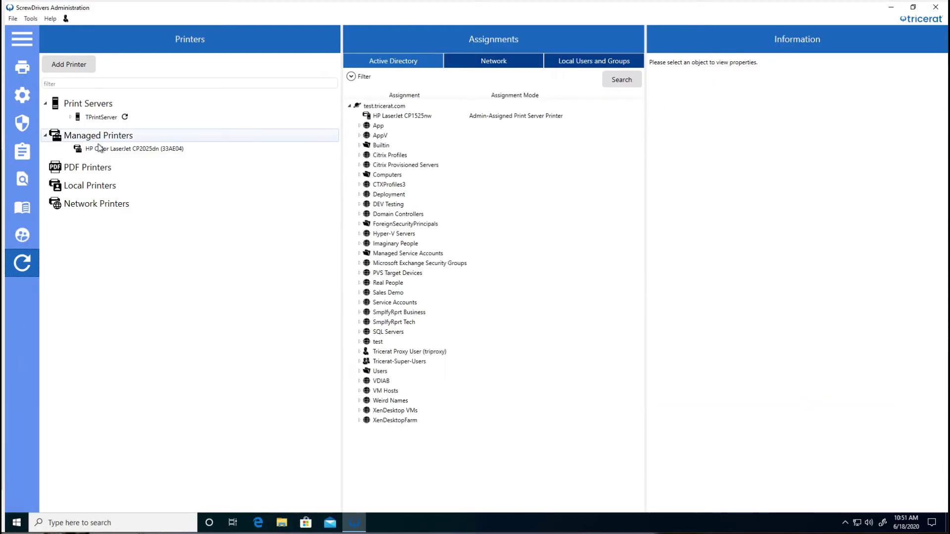
{"action": "left_click", "coordinate": [131, 149]}
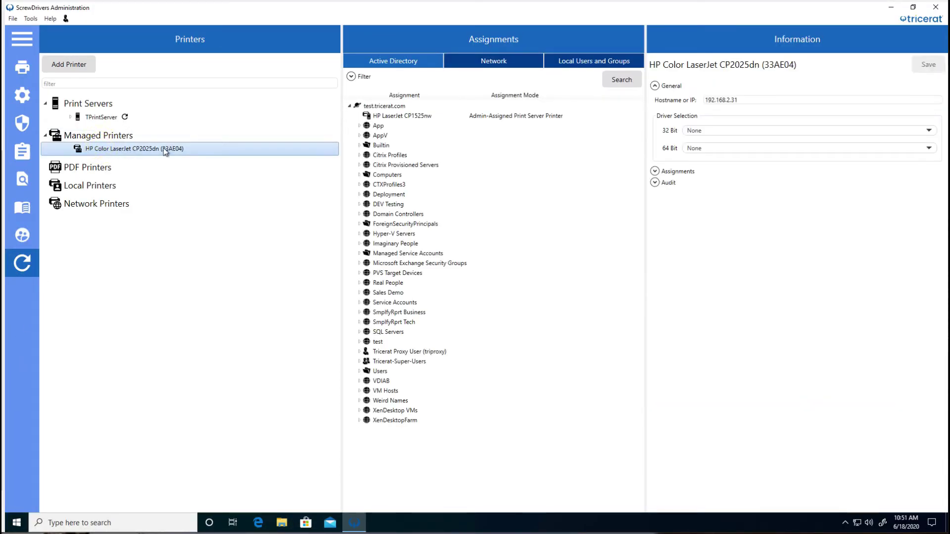
{"action": "left_click", "coordinate": [710, 148]}
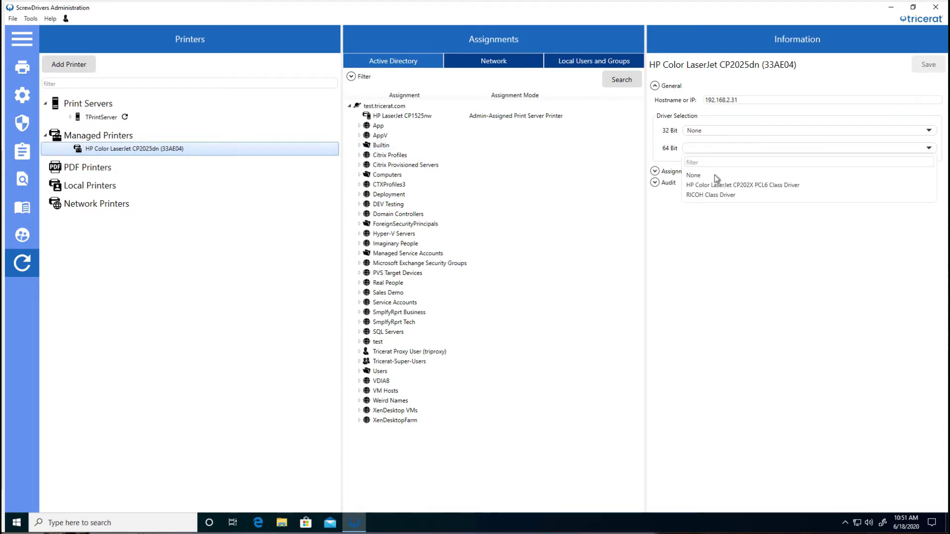
{"action": "left_click", "coordinate": [717, 187]}
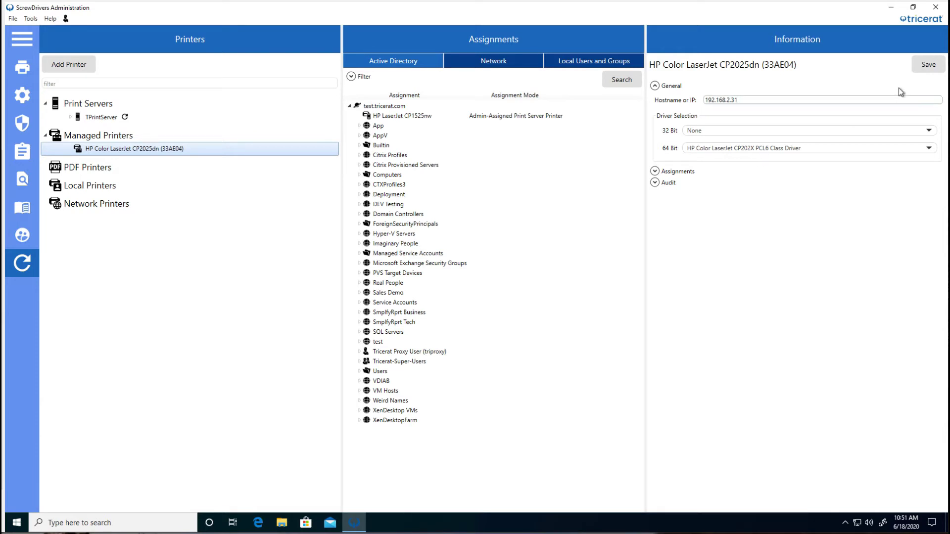
{"action": "left_click", "coordinate": [928, 64]}
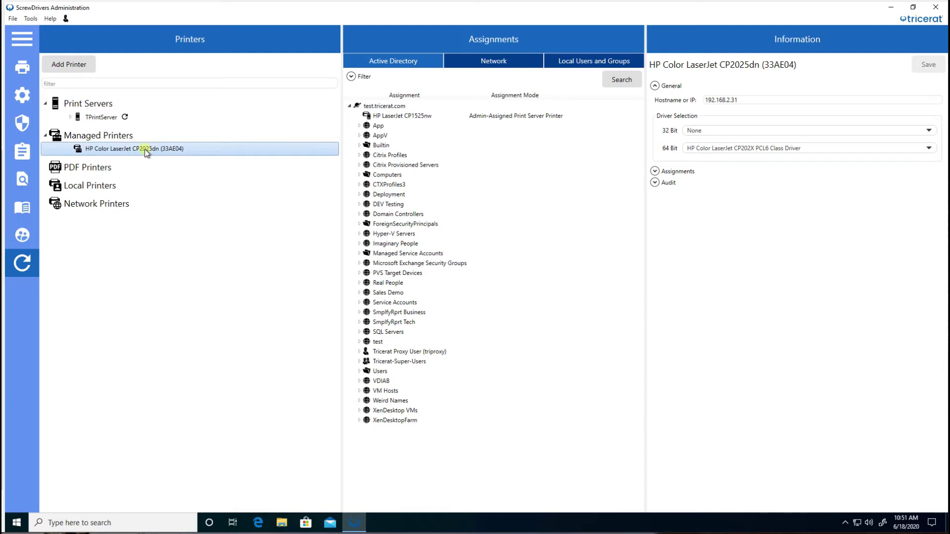
- Drag HP Color LaserJet CP2025dn onto test.tricerat.com and keep 'Always show this printer'
{"action": "left_click_drag", "start_coordinate": [145, 150], "coordinate": [380, 110]}
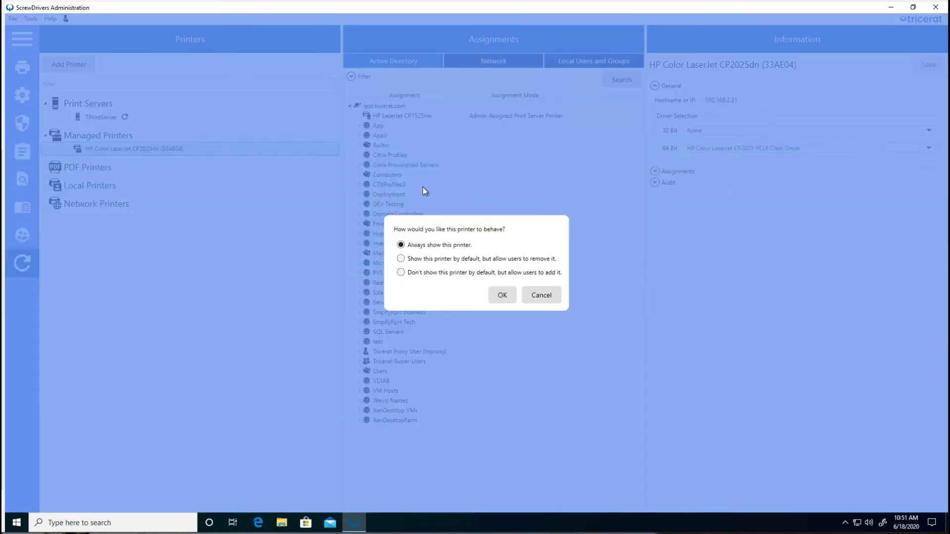
{"action": "left_click", "coordinate": [495, 294]}
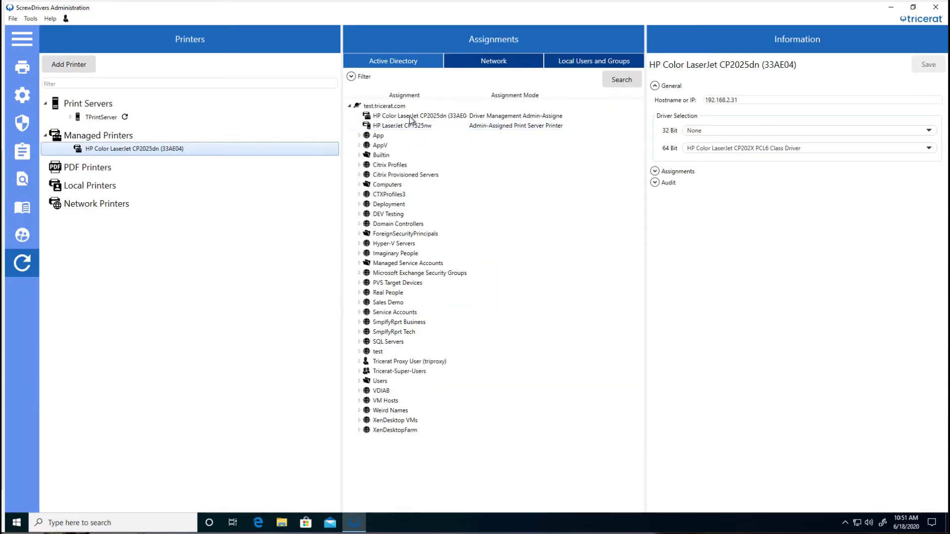
- Create a new managed printer named Ricoh at IP address 192.168.2.30
{"action": "right_click", "coordinate": [118, 141]}
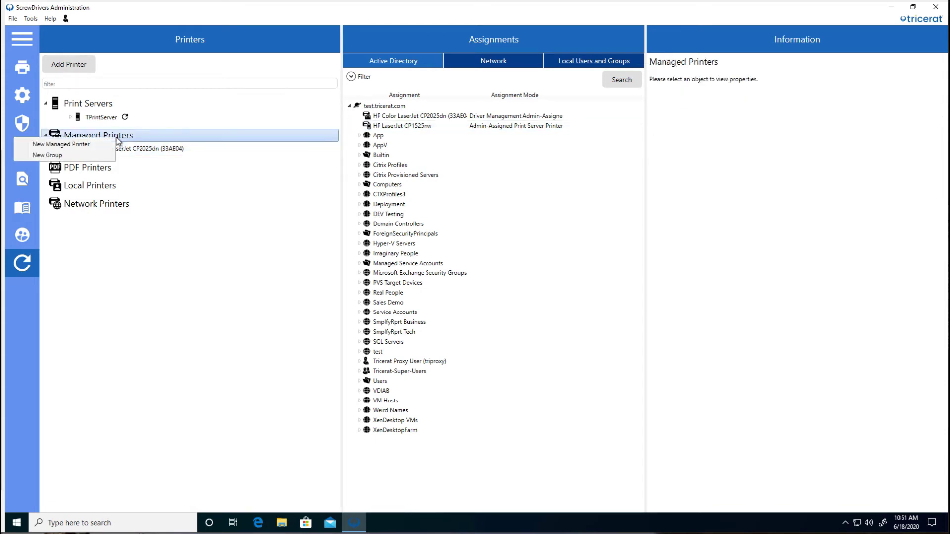
{"action": "left_click", "coordinate": [93, 147]}
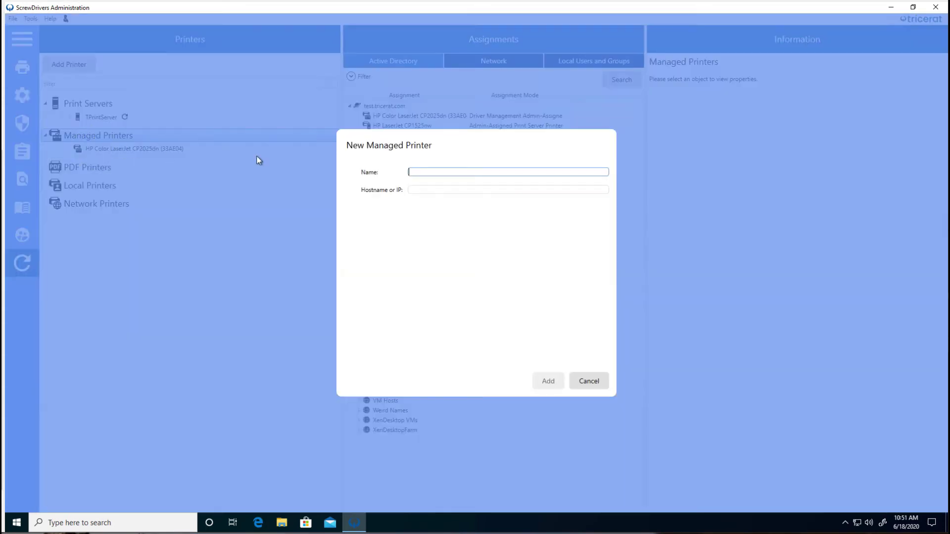
{"action": "left_click", "coordinate": [425, 173]}
{"action": "type", "text": "Ricoh"}
{"action": "key", "text": "Tab"}
{"action": "type", "text": "19"}
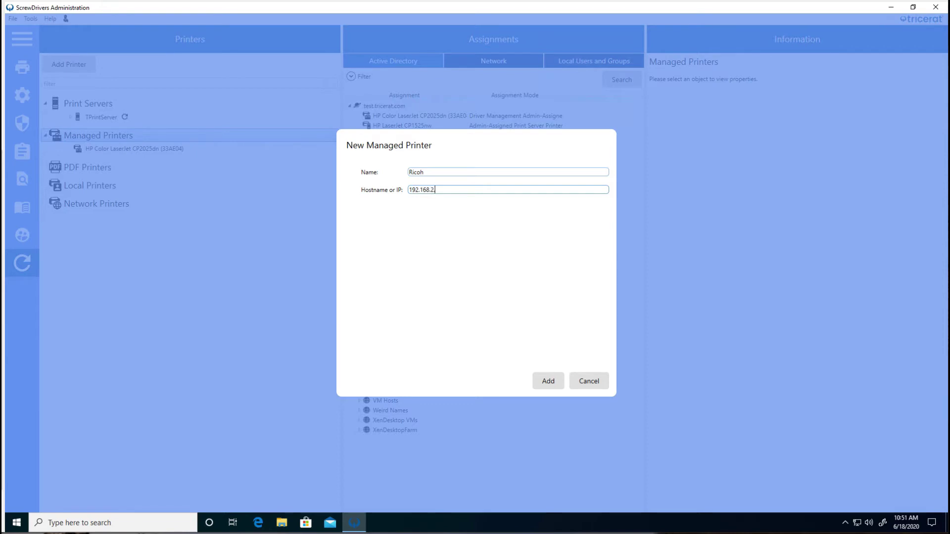
{"action": "type", "text": "2.168.2.30"}
{"action": "left_click", "coordinate": [548, 381]}
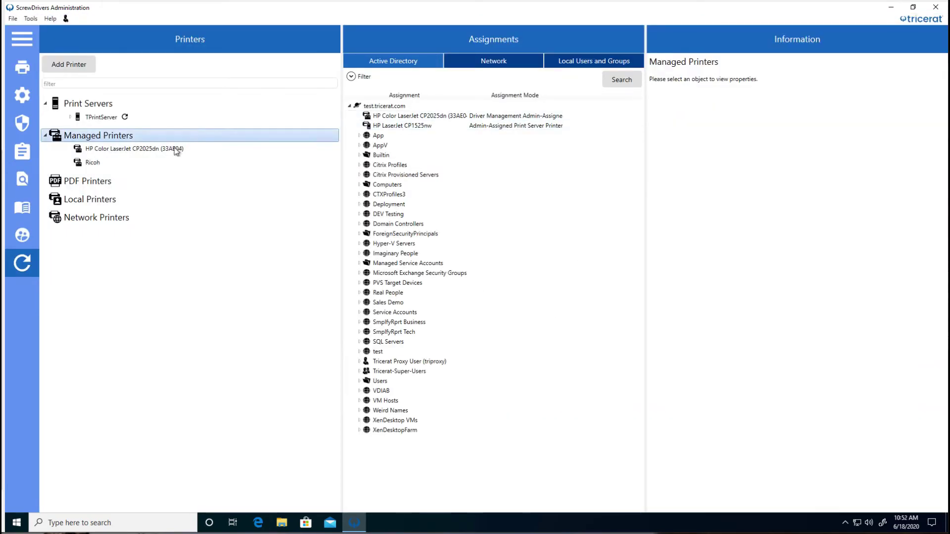
- Set the Ricoh printer's 64-bit driver to RICOH Class Driver and save
{"action": "left_click", "coordinate": [109, 162]}
{"action": "left_click", "coordinate": [704, 148]}
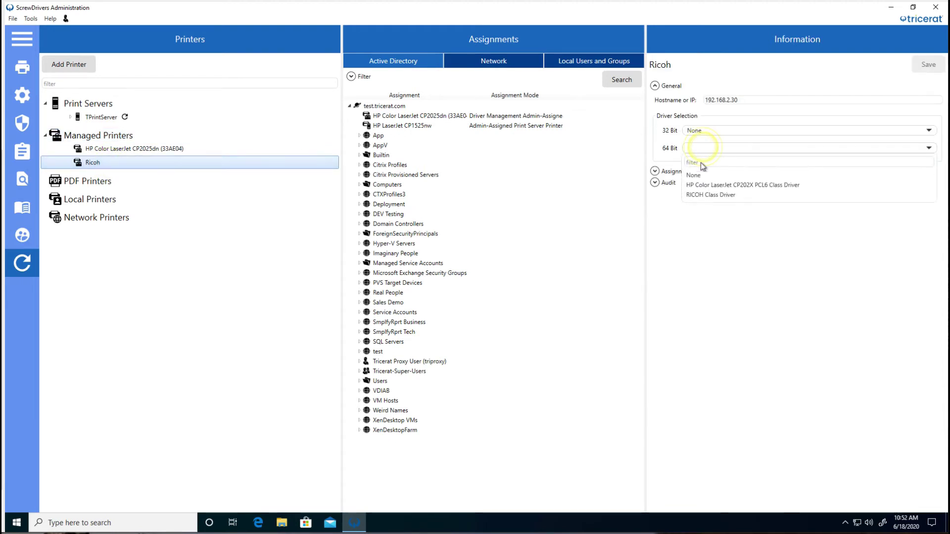
{"action": "left_click", "coordinate": [703, 194]}
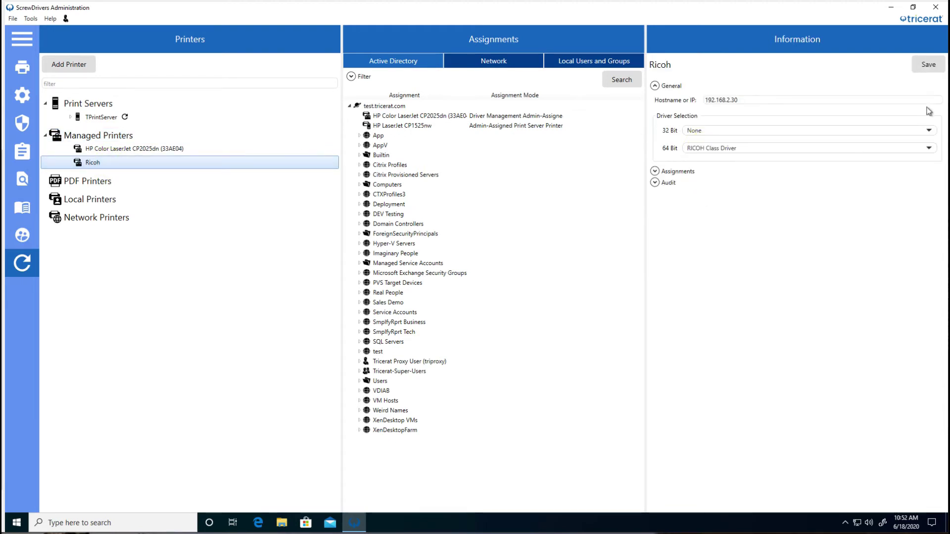
{"action": "left_click", "coordinate": [928, 65]}
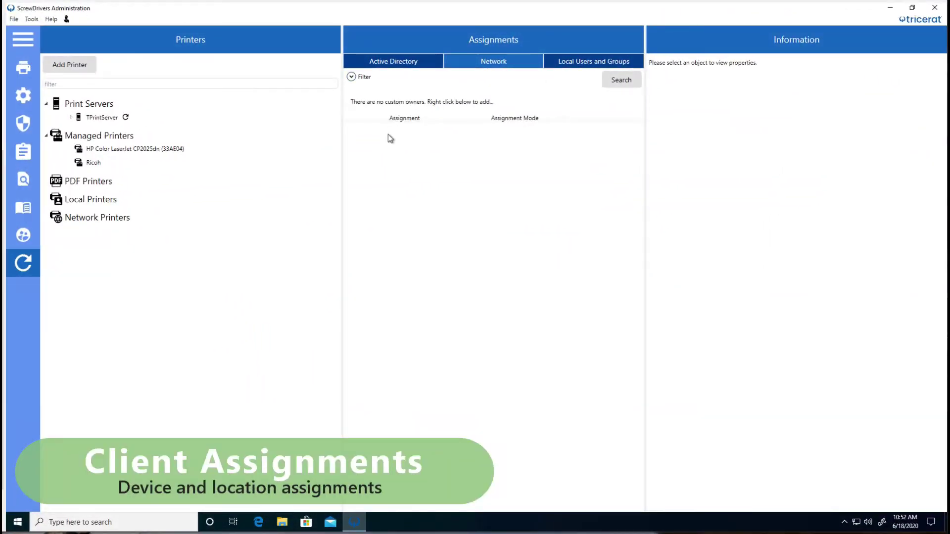
{"action": "right_click", "coordinate": [388, 135]}
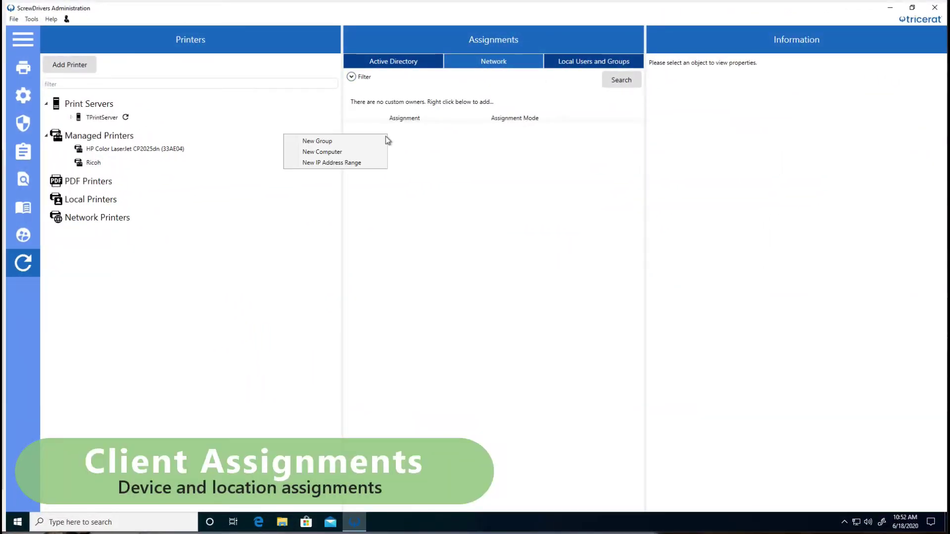
- Add a computer network assignment named ThinClient001
{"action": "left_click", "coordinate": [343, 152]}
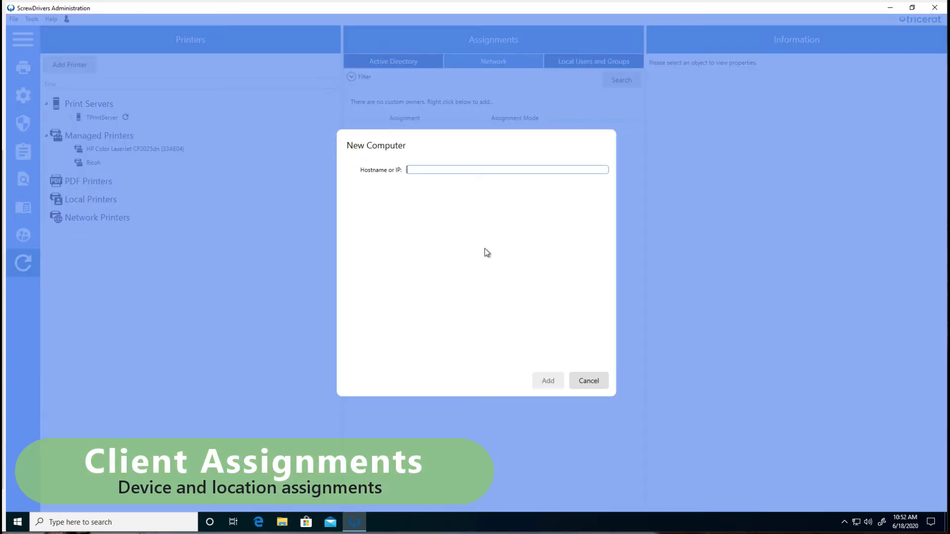
{"action": "type", "text": "Th"}
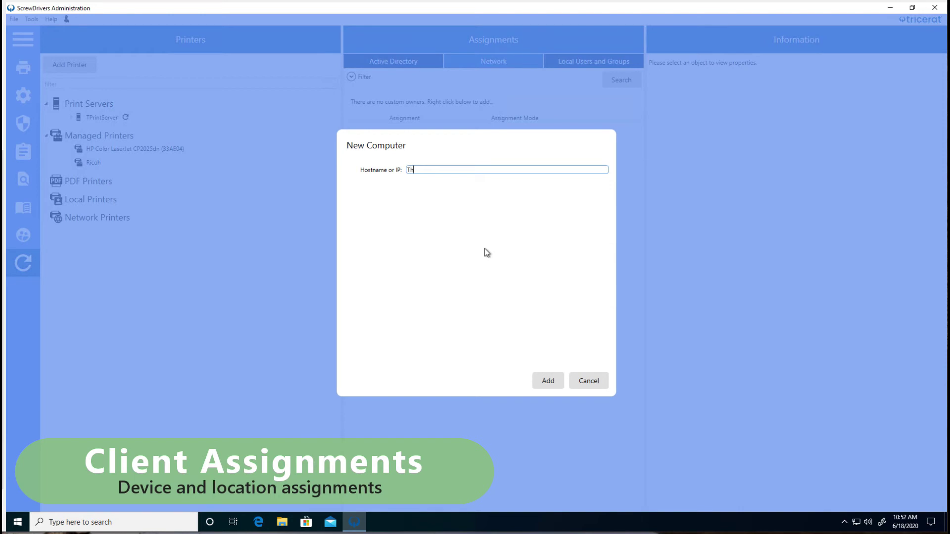
{"action": "type", "text": "inClient001"}
{"action": "key", "text": "Return"}
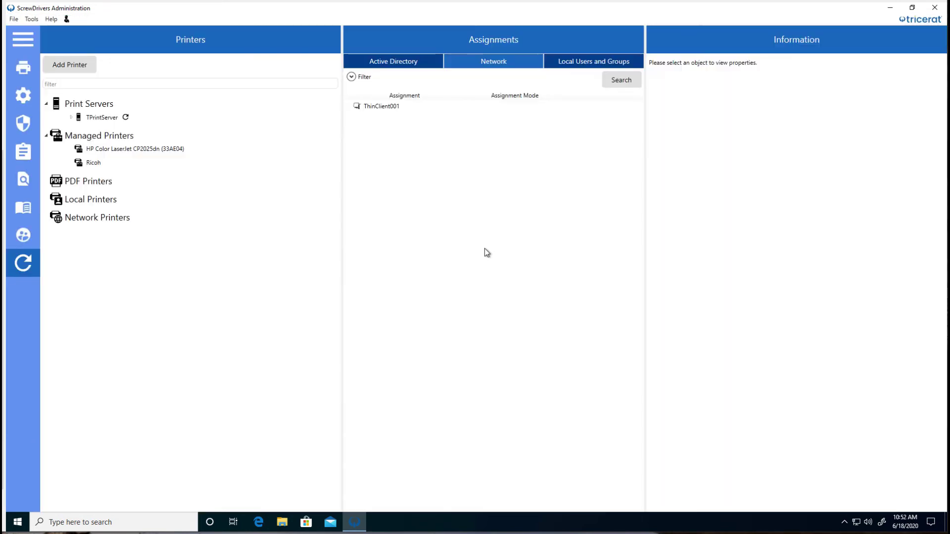
{"action": "left_click", "coordinate": [383, 107]}
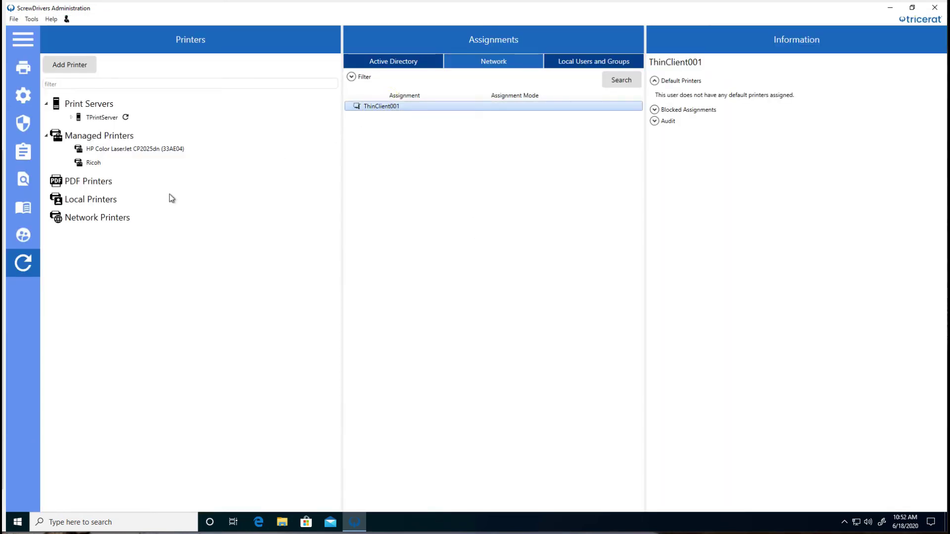
- Assign TPrintServer's Brother MFC-7860DW to ThinClient001 as always shown and confirm it's listed
{"action": "left_click", "coordinate": [72, 119]}
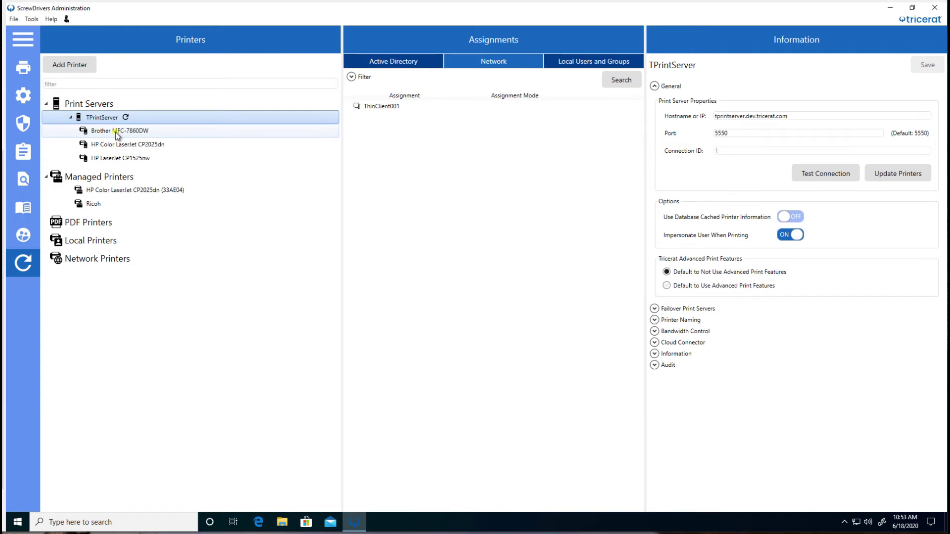
{"action": "left_click_drag", "start_coordinate": [116, 132], "coordinate": [382, 108]}
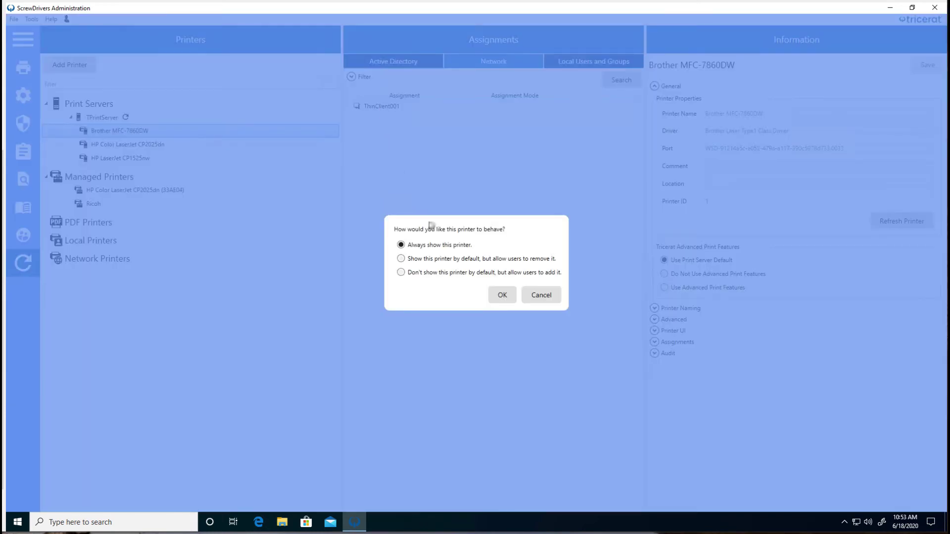
{"action": "left_click", "coordinate": [496, 294]}
{"action": "left_click", "coordinate": [350, 107]}
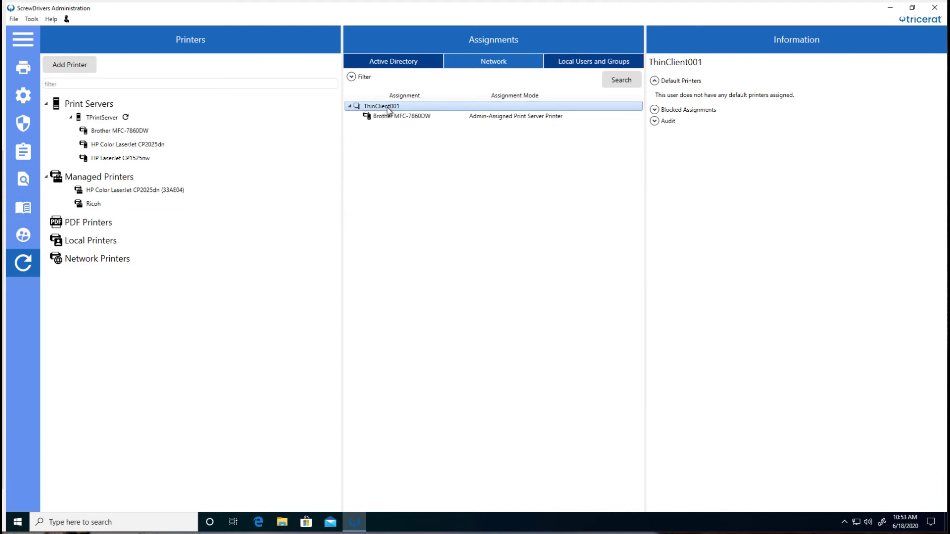
- Create a new IP address range from 192.168.1.1 to 192.168.1.100 under Assignments
{"action": "right_click", "coordinate": [390, 137]}
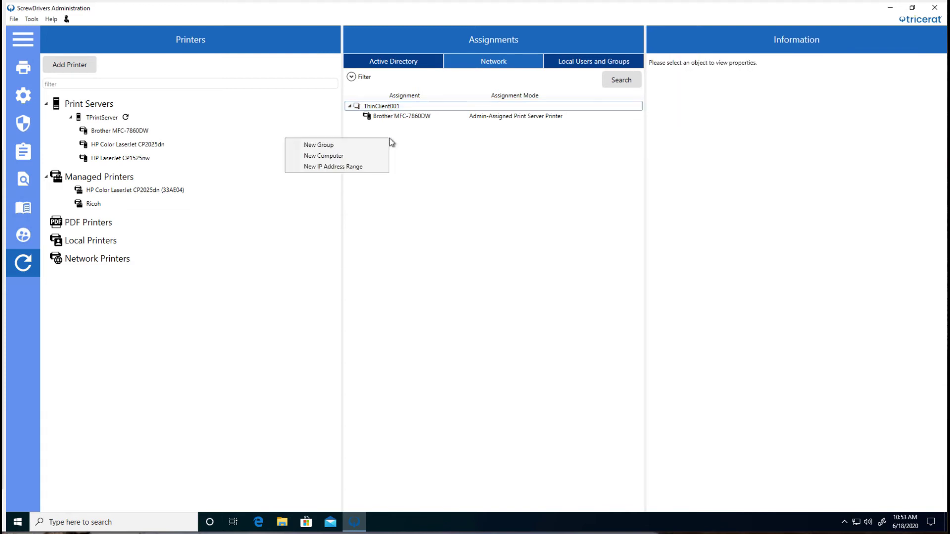
{"action": "left_click", "coordinate": [331, 167]}
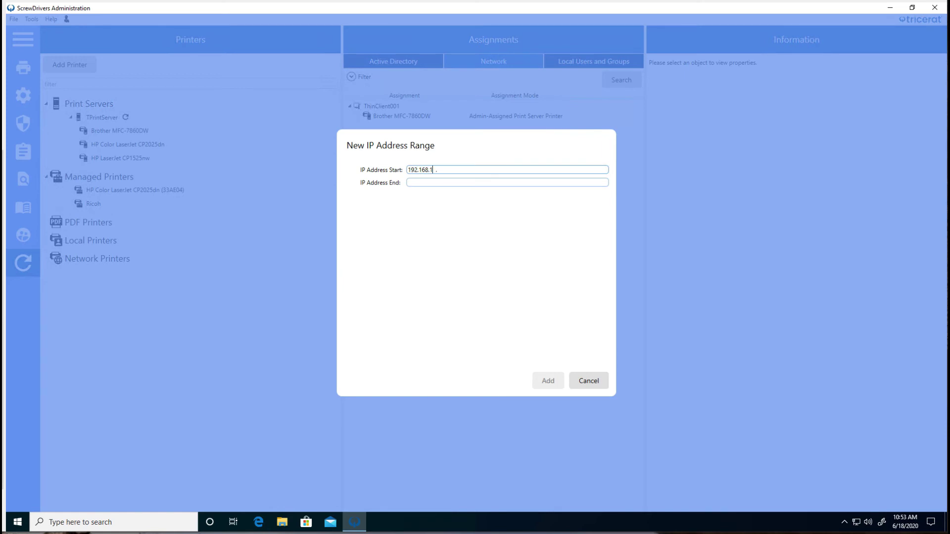
{"action": "left_click", "coordinate": [408, 182]}
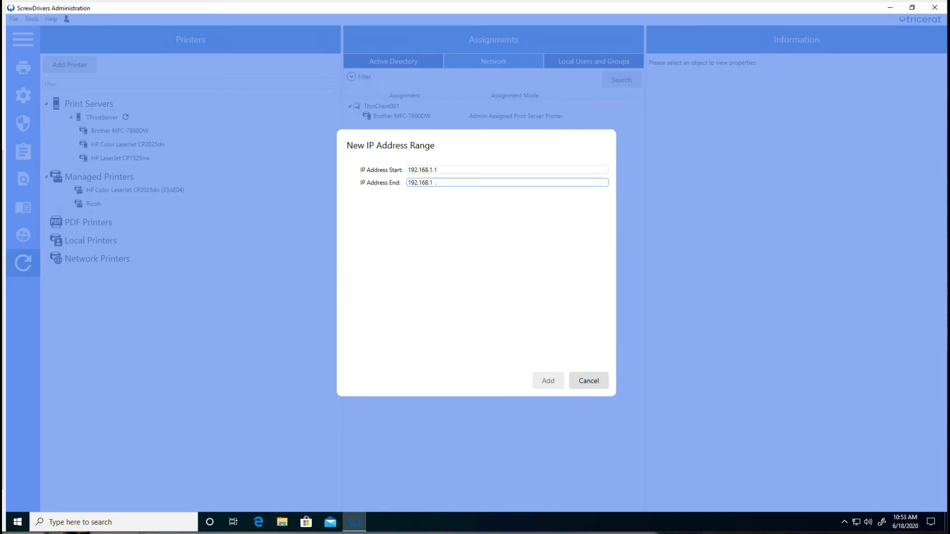
{"action": "type", "text": "100"}
{"action": "left_click", "coordinate": [548, 381]}
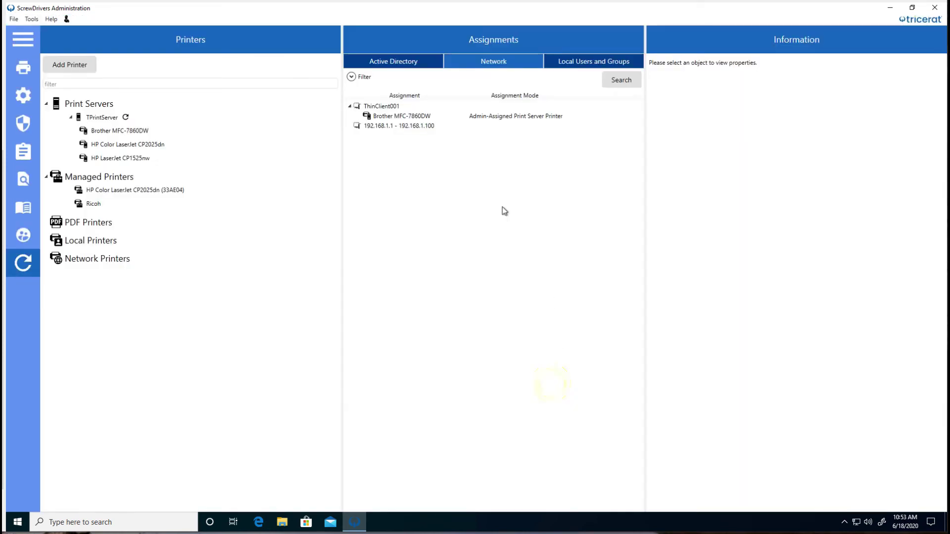
- Assign HP LaserJet CP1525nw to the new IP range and confirm its display behaviour
{"action": "left_click_drag", "start_coordinate": [190, 157], "coordinate": [387, 129]}
{"action": "left_click", "coordinate": [494, 294]}
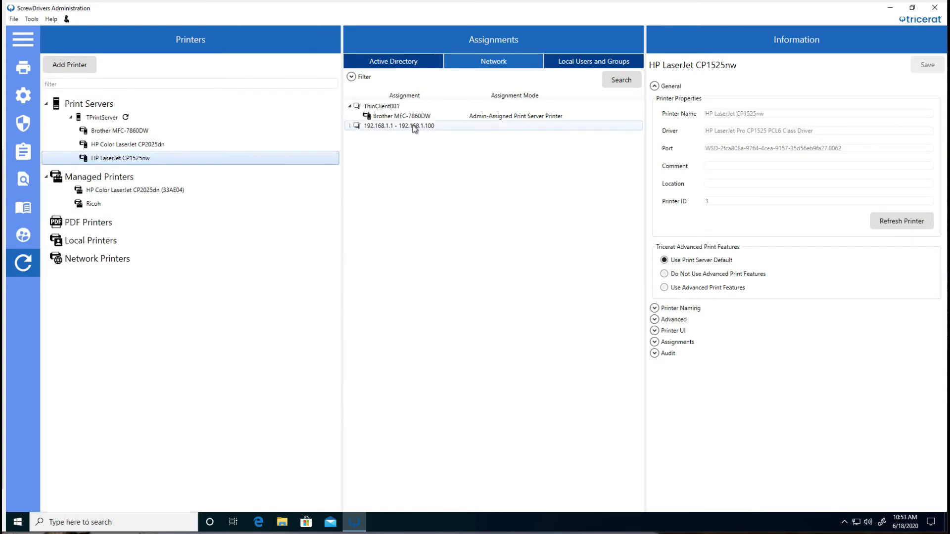
{"action": "left_click", "coordinate": [350, 126]}
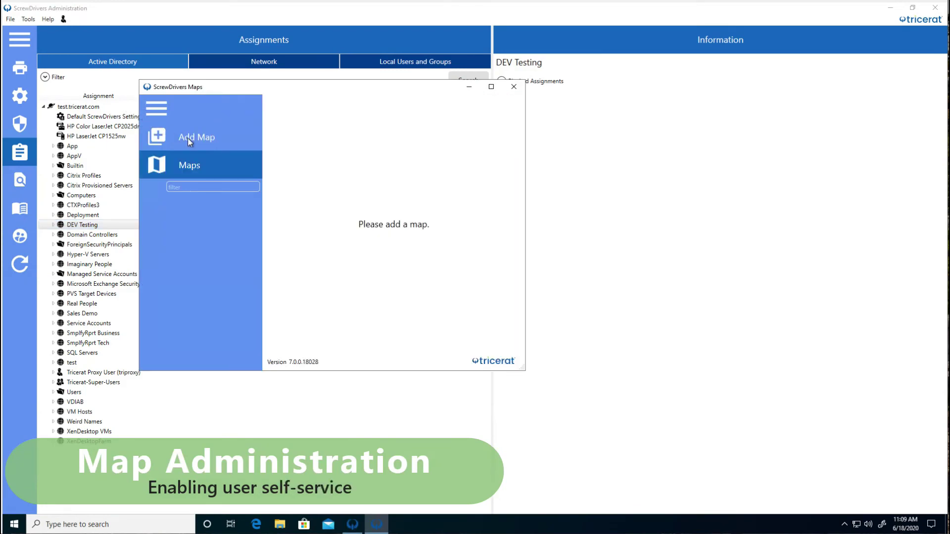
- Start a new map using the image Downloads\Office-Floor-Plan.jpg
{"action": "left_click", "coordinate": [188, 138]}
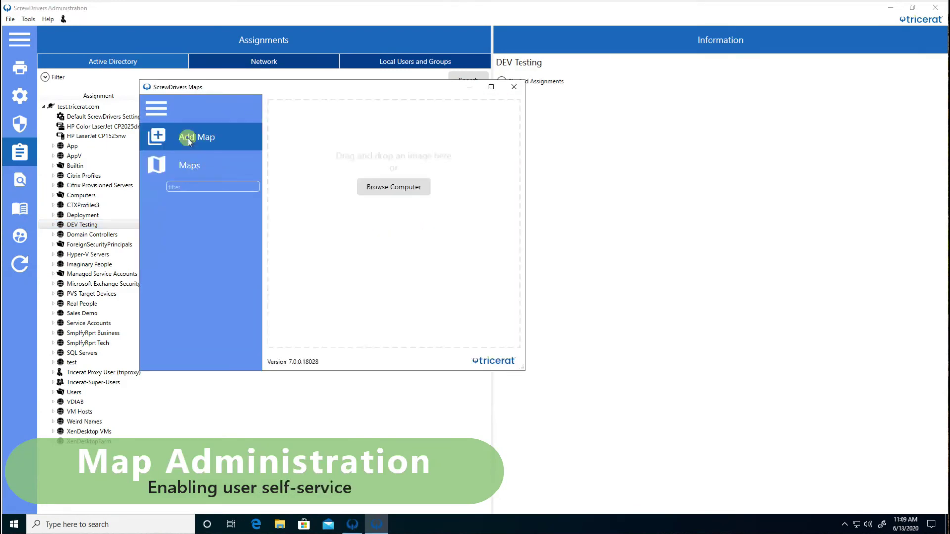
{"action": "left_click", "coordinate": [372, 187]}
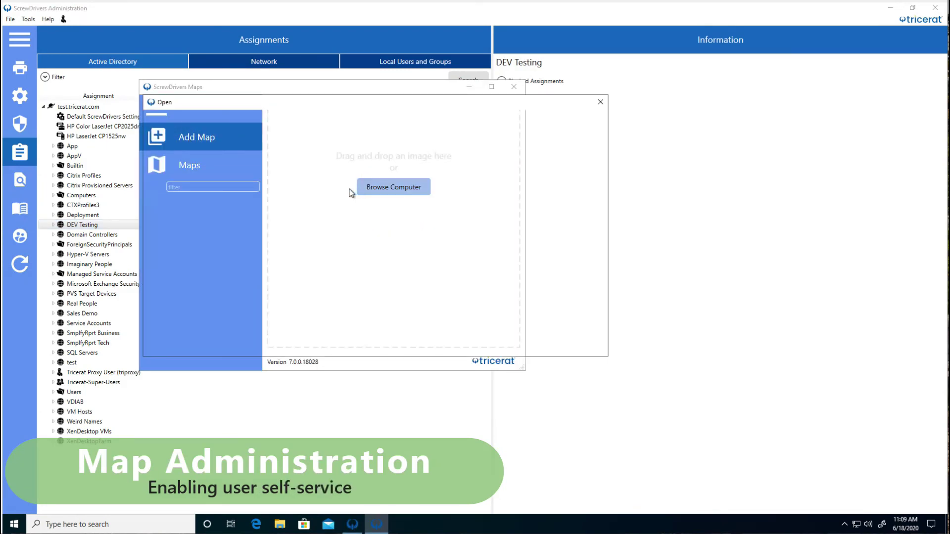
{"action": "left_click", "coordinate": [188, 183]}
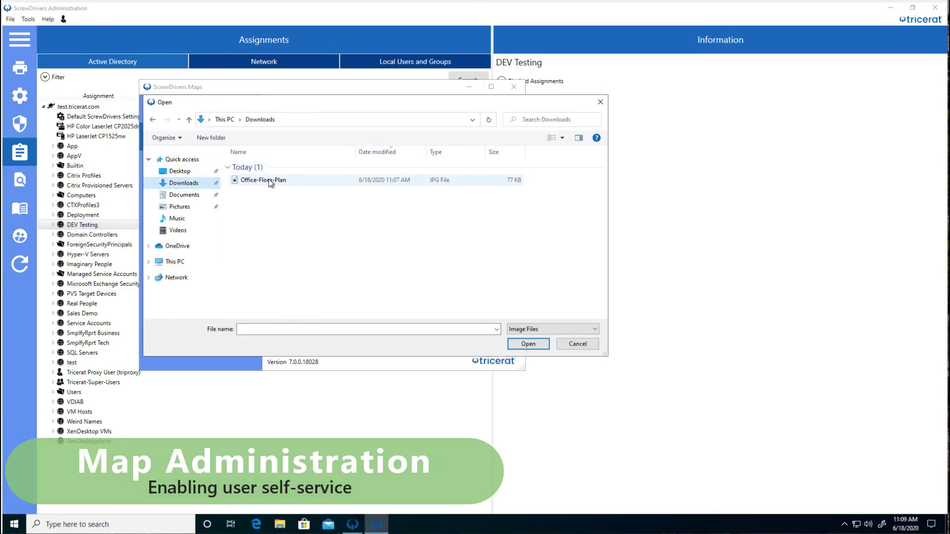
{"action": "left_click", "coordinate": [263, 180]}
{"action": "left_click", "coordinate": [528, 344]}
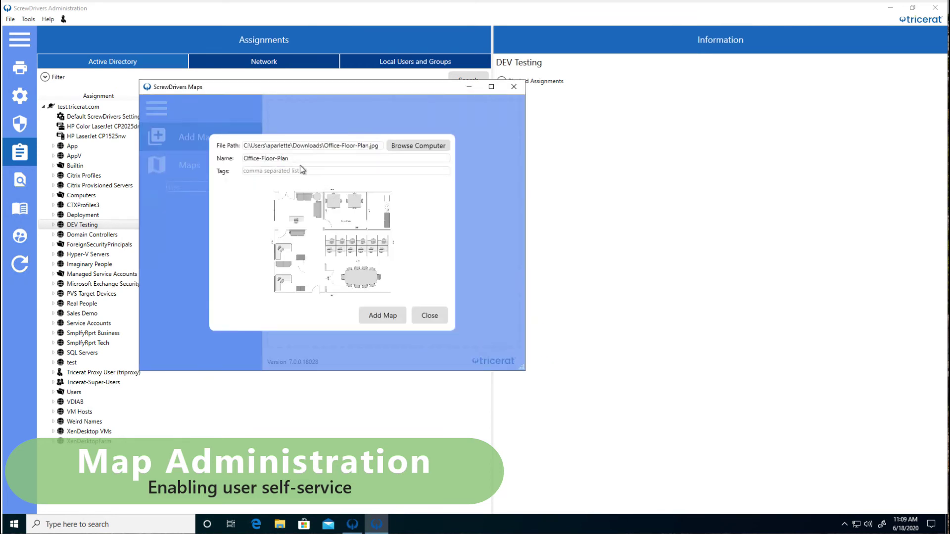
- Tag the map 'first floor', fit the plan to a larger window, and begin editing
{"action": "left_click", "coordinate": [308, 171]}
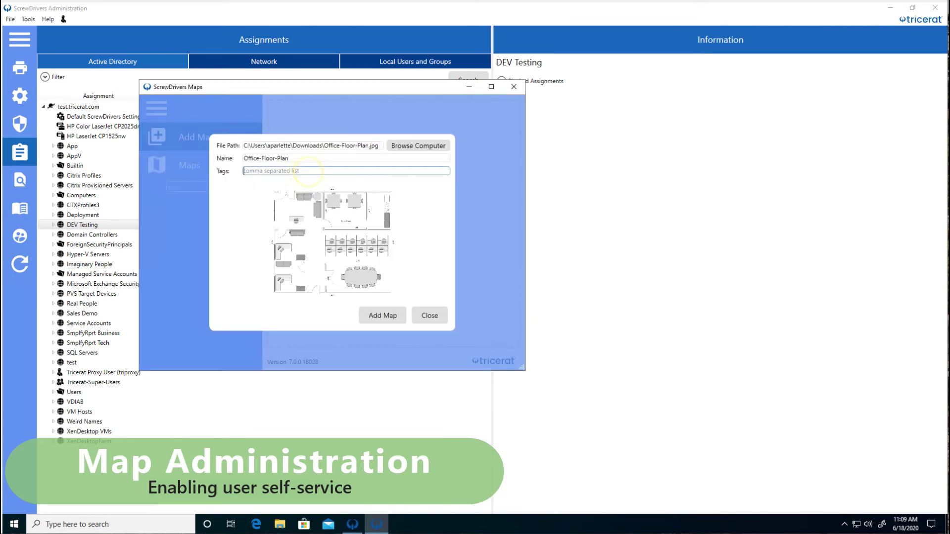
{"action": "type", "text": "first, floor"}
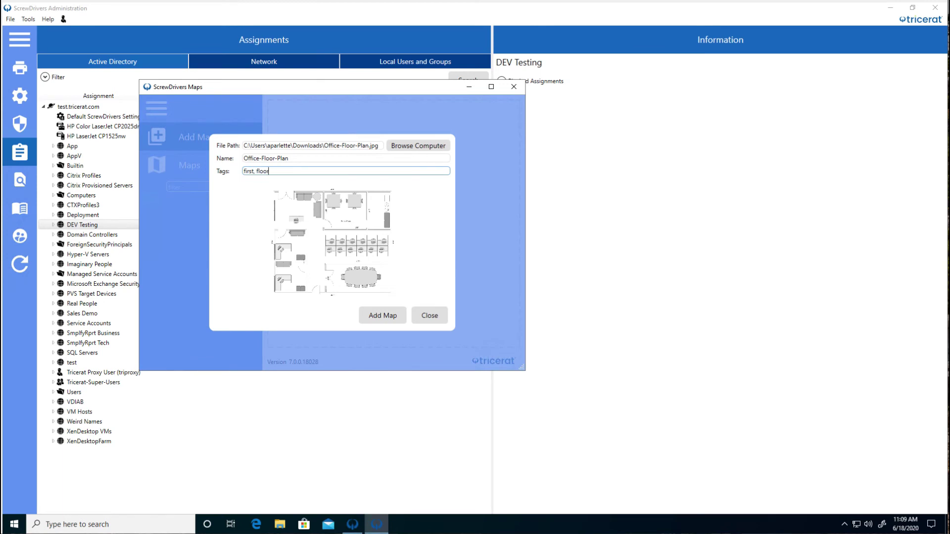
{"action": "key", "text": "Return"}
{"action": "left_click_drag", "start_coordinate": [523, 373], "coordinate": [856, 485]}
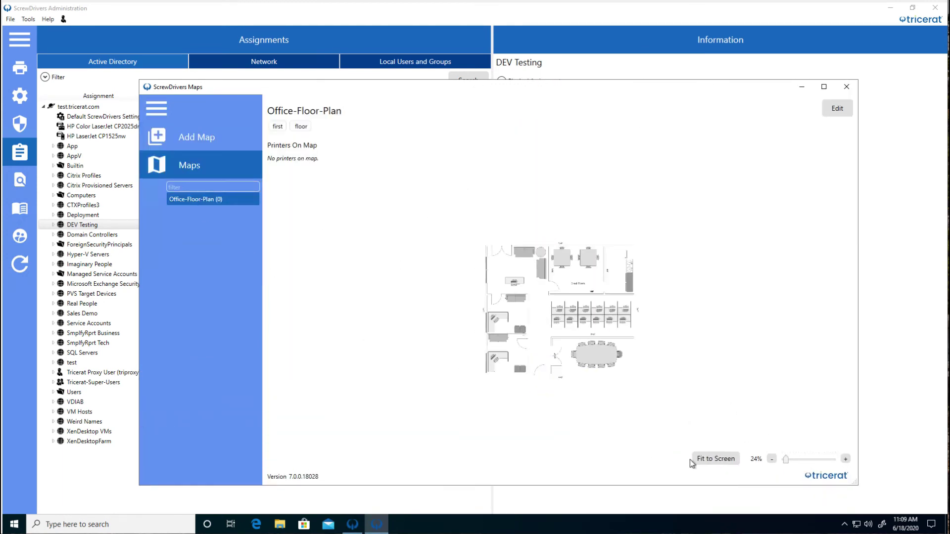
{"action": "left_click", "coordinate": [707, 459]}
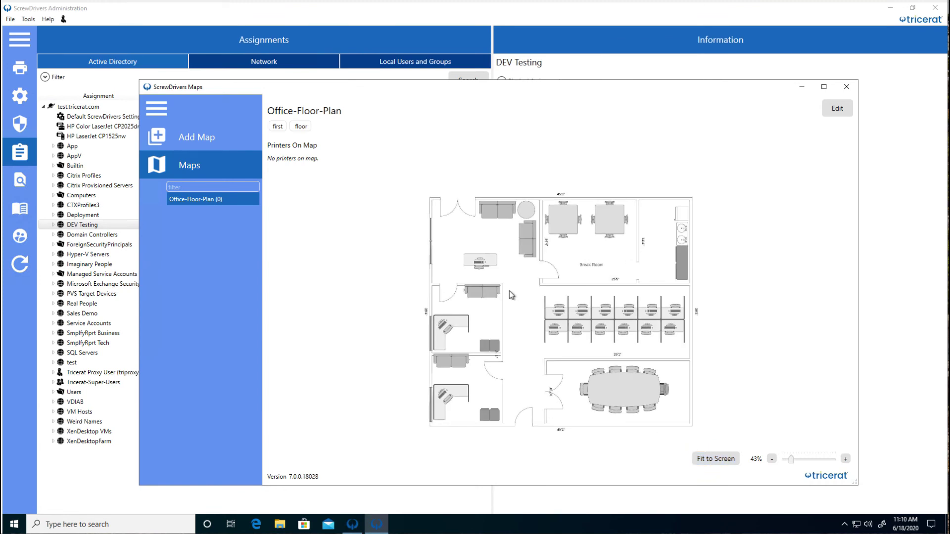
{"action": "left_click", "coordinate": [831, 111]}
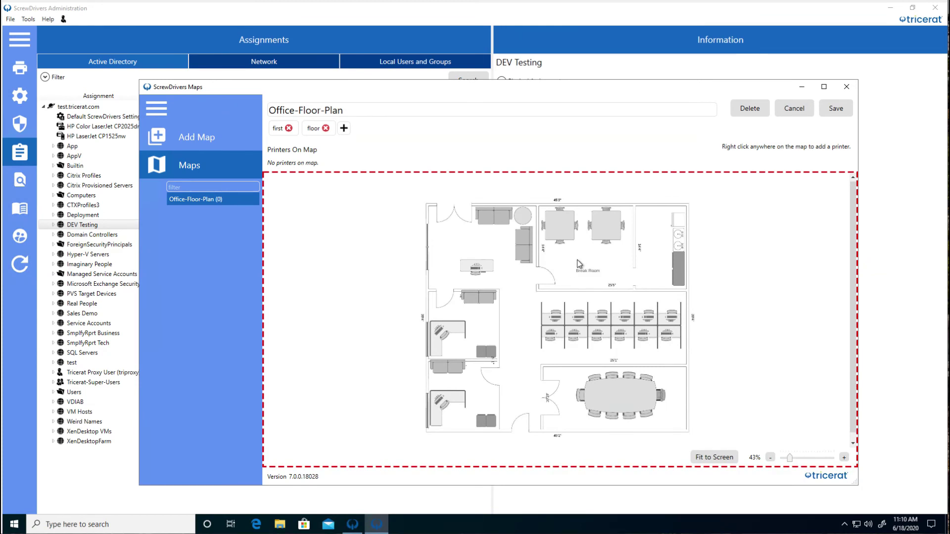
- Pin Ricoh at the conference table and HP LaserJet CP1525nw among the cubicles
{"action": "right_click", "coordinate": [622, 395]}
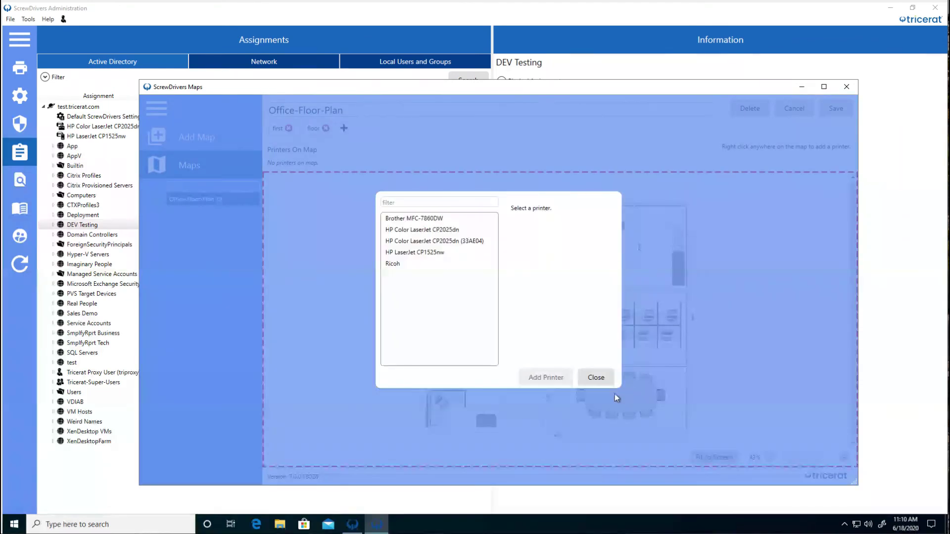
{"action": "left_click", "coordinate": [432, 263]}
{"action": "left_click", "coordinate": [422, 265]}
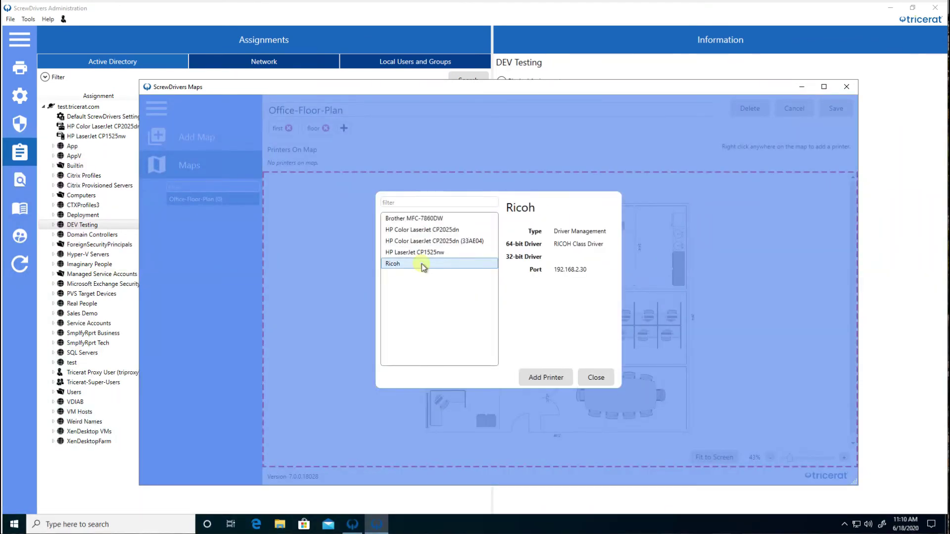
{"action": "left_click", "coordinate": [560, 380]}
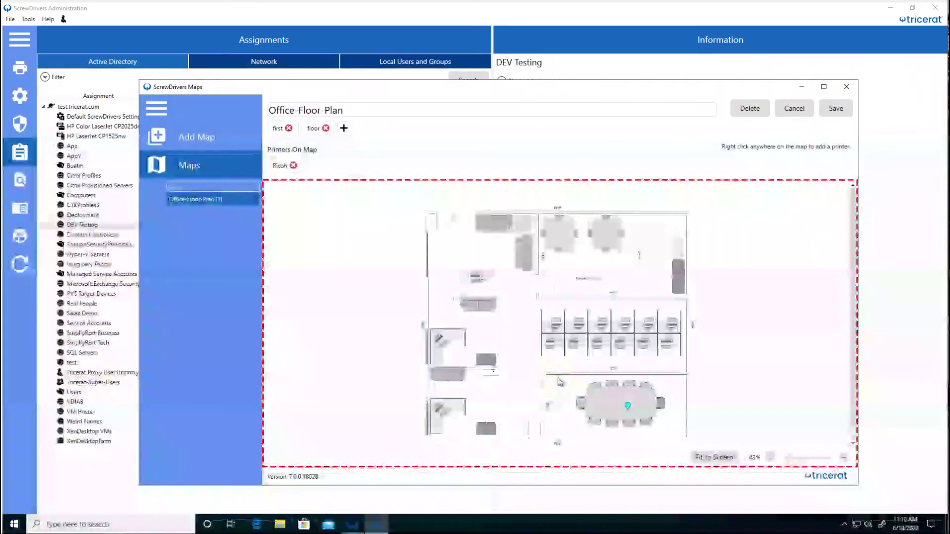
{"action": "right_click", "coordinate": [551, 330]}
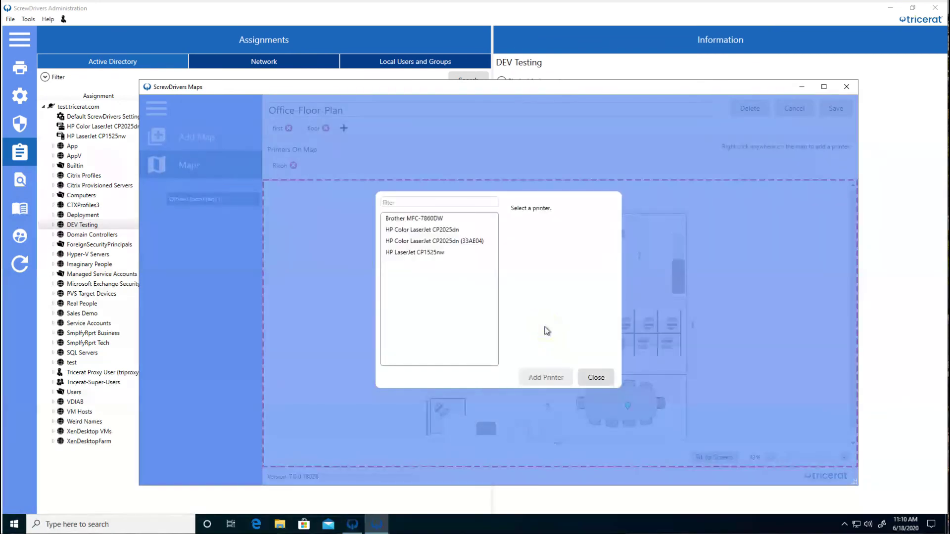
{"action": "left_click", "coordinate": [427, 253]}
{"action": "left_click", "coordinate": [544, 378]}
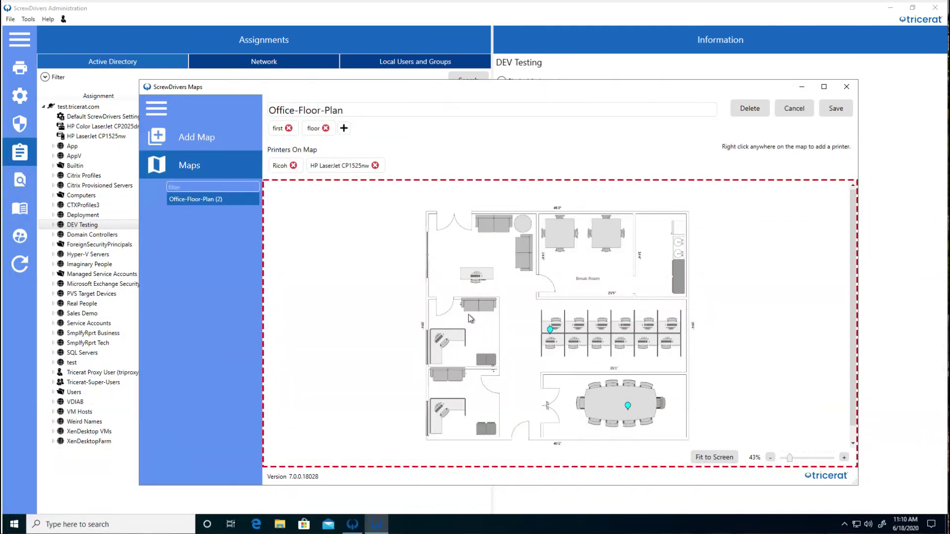
- Pin Brother MFC-7860DW in the break room, then save the map and close Maps
{"action": "right_click", "coordinate": [552, 231]}
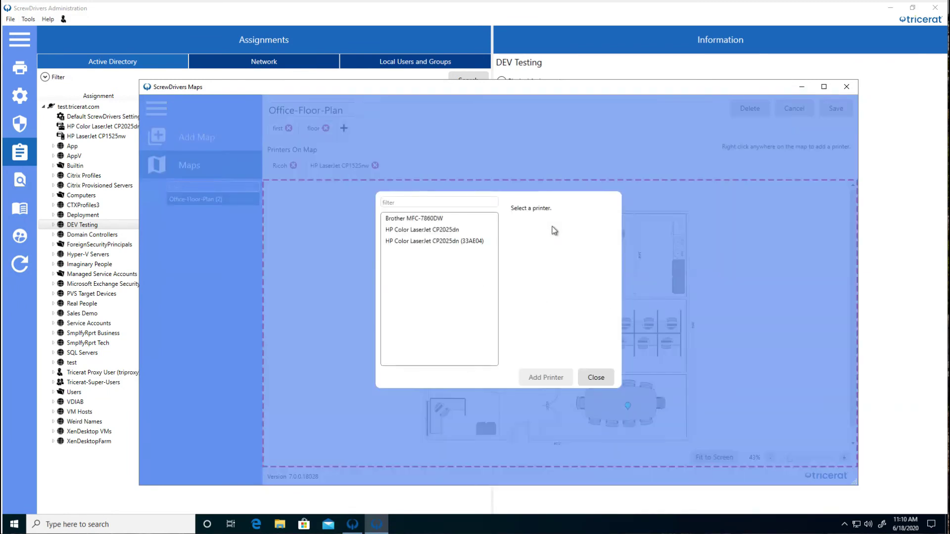
{"action": "left_click", "coordinate": [424, 219]}
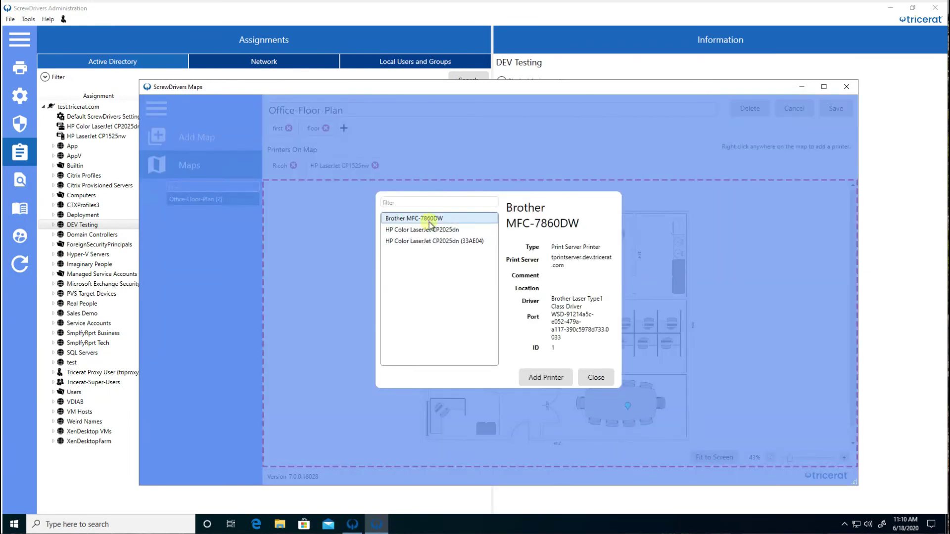
{"action": "left_click", "coordinate": [546, 378]}
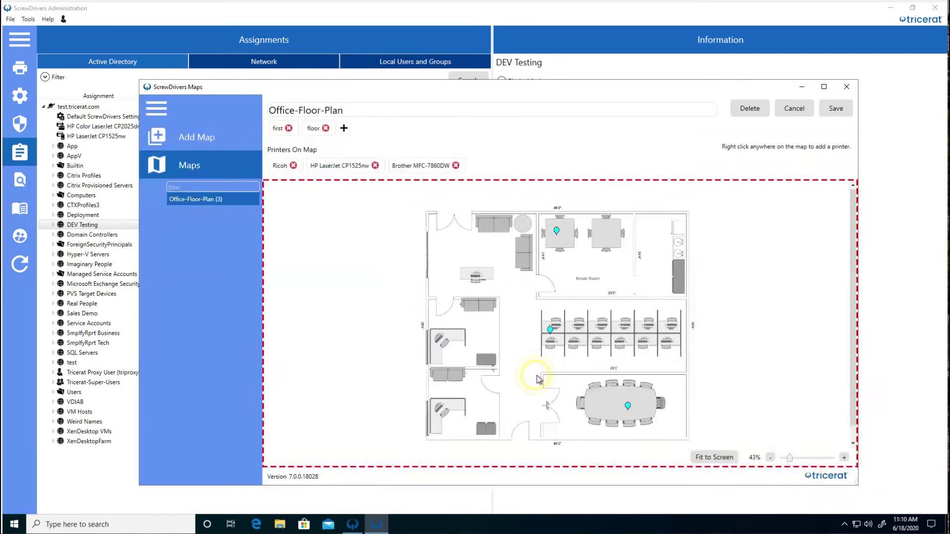
{"action": "left_click", "coordinate": [836, 108]}
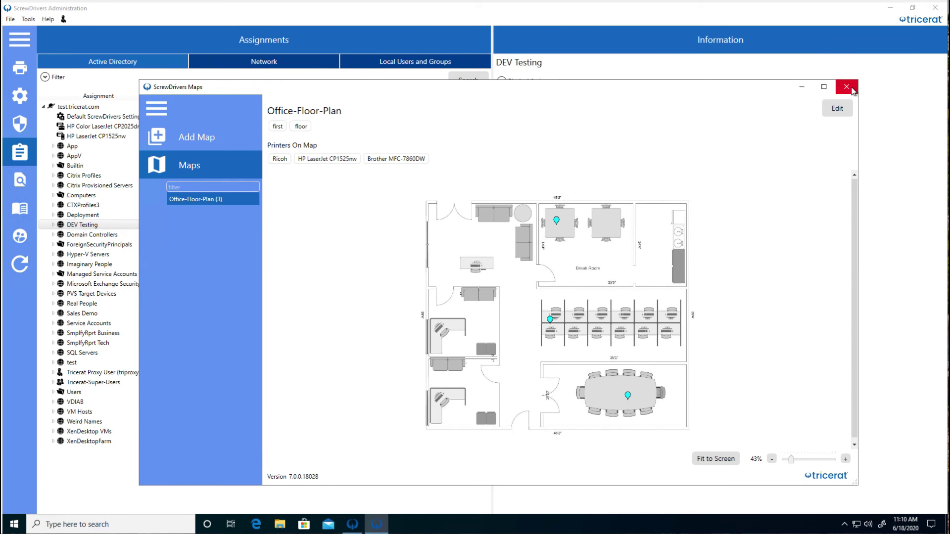
{"action": "left_click", "coordinate": [852, 90]}
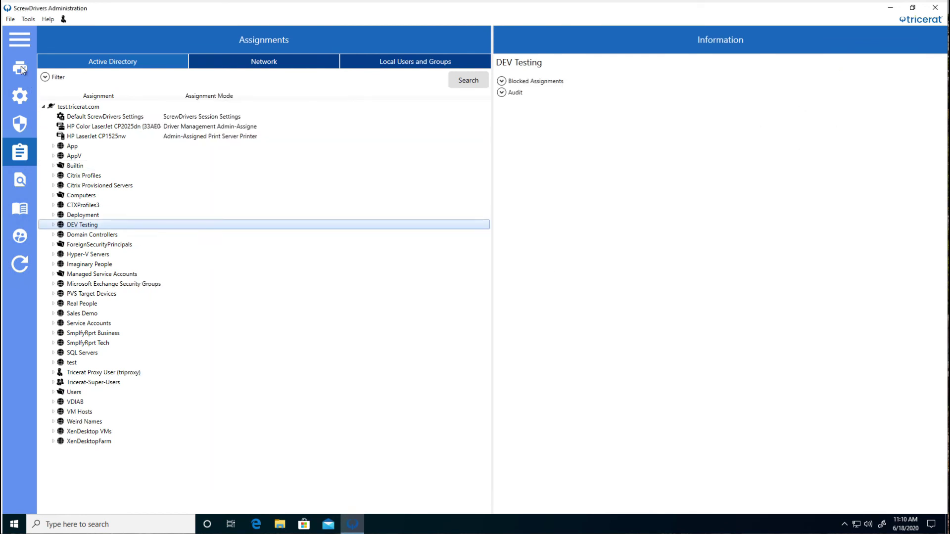
- Assign Brother MFC-7860DW to test.tricerat.com as hidden by default but user-addable
{"action": "left_click", "coordinate": [20, 68]}
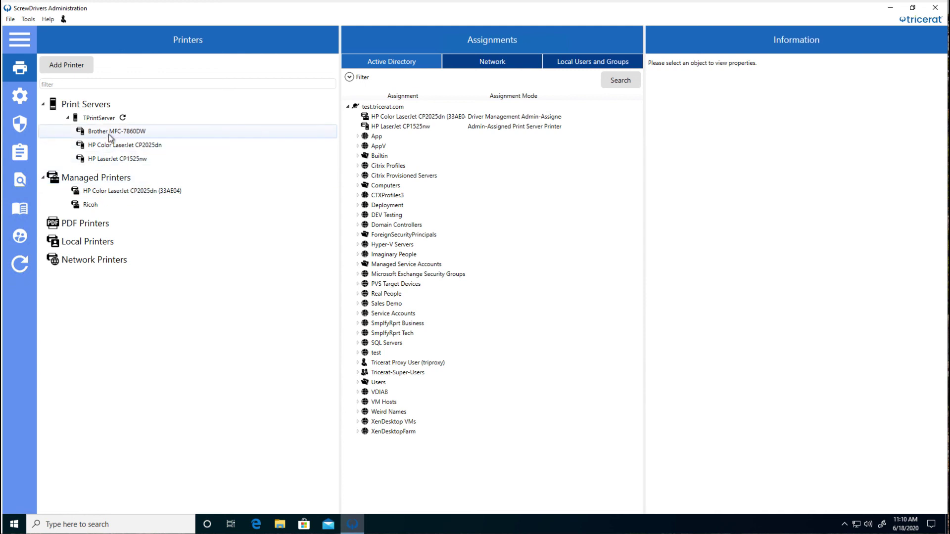
{"action": "left_click_drag", "start_coordinate": [284, 130], "coordinate": [393, 107]}
{"action": "left_click", "coordinate": [424, 273]}
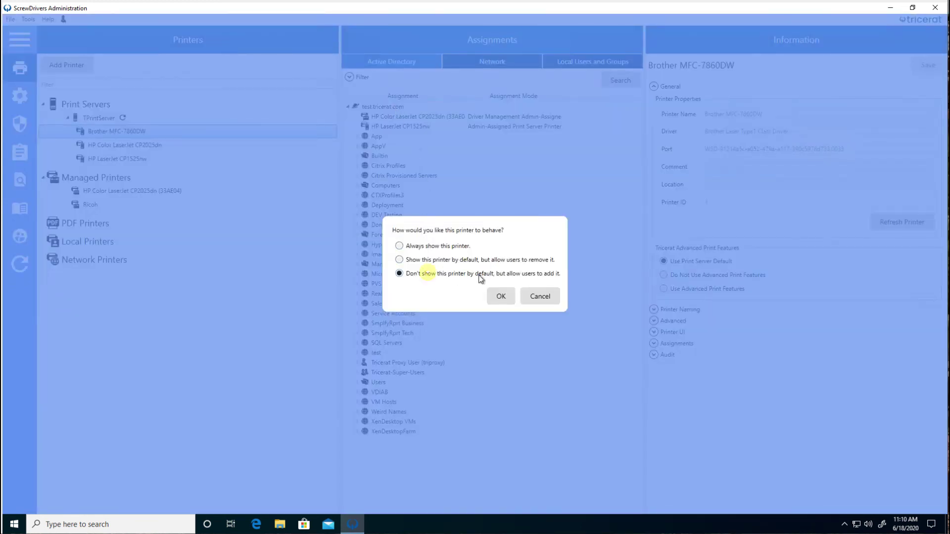